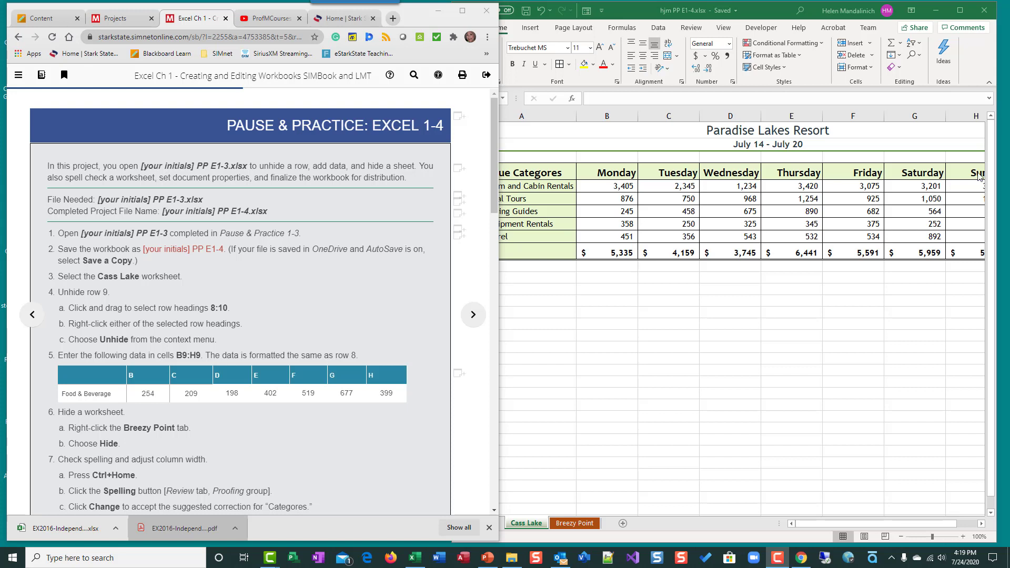
Step: Read through the Pause & Practice Excel 1-4 instructions and look over the Cass Lake worksheet
scroll(150, 216, down, 10)
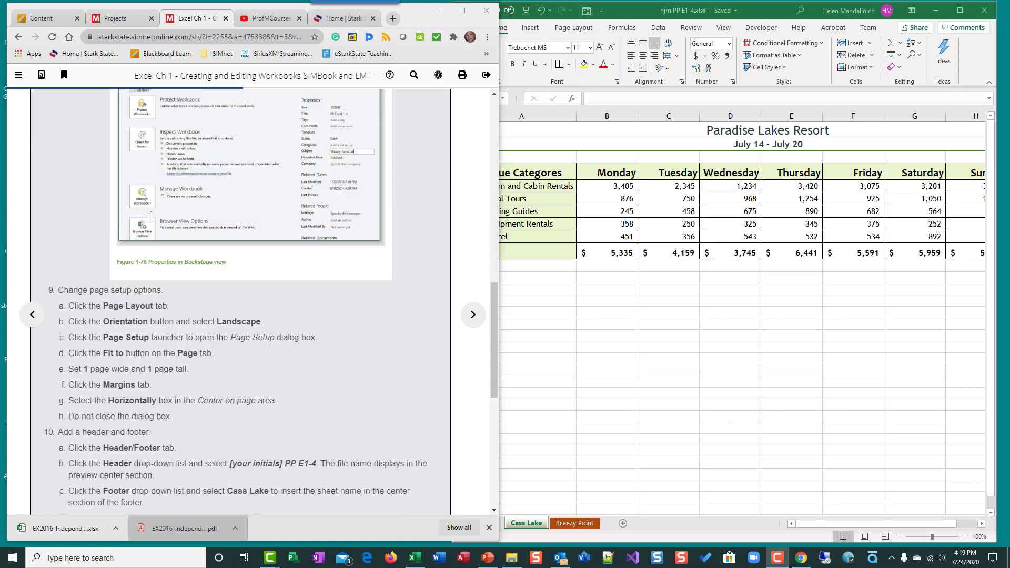
scroll(314, 163, up, 12)
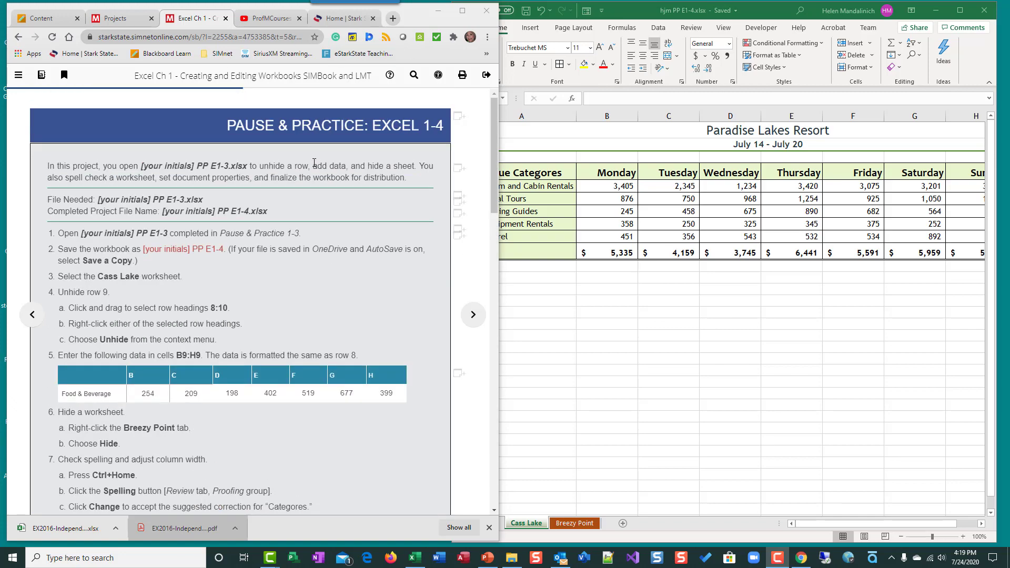
scroll(317, 208, down, 2)
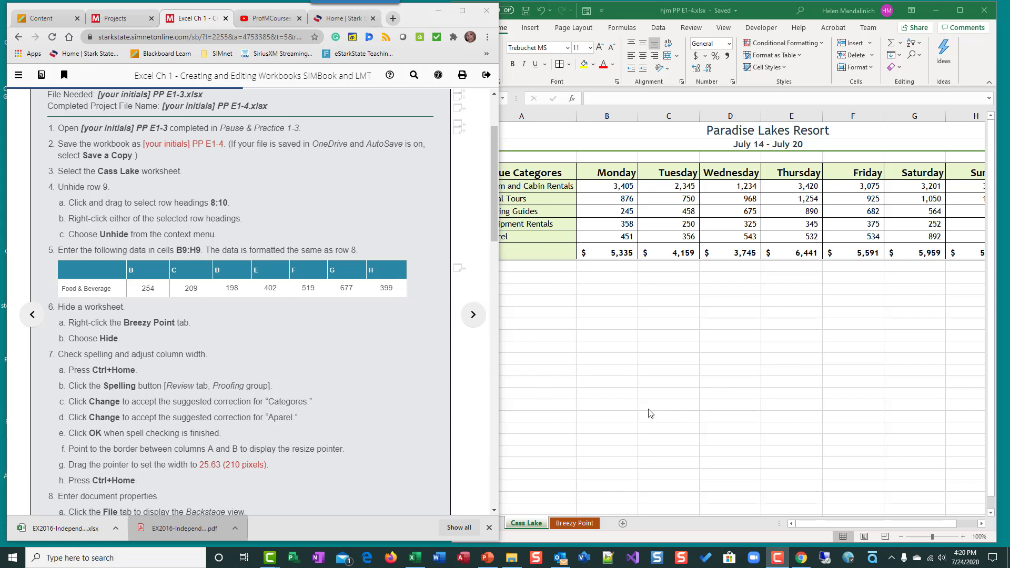
scroll(683, 414, down, 2)
scroll(681, 413, down, 2)
scroll(682, 413, up, 2)
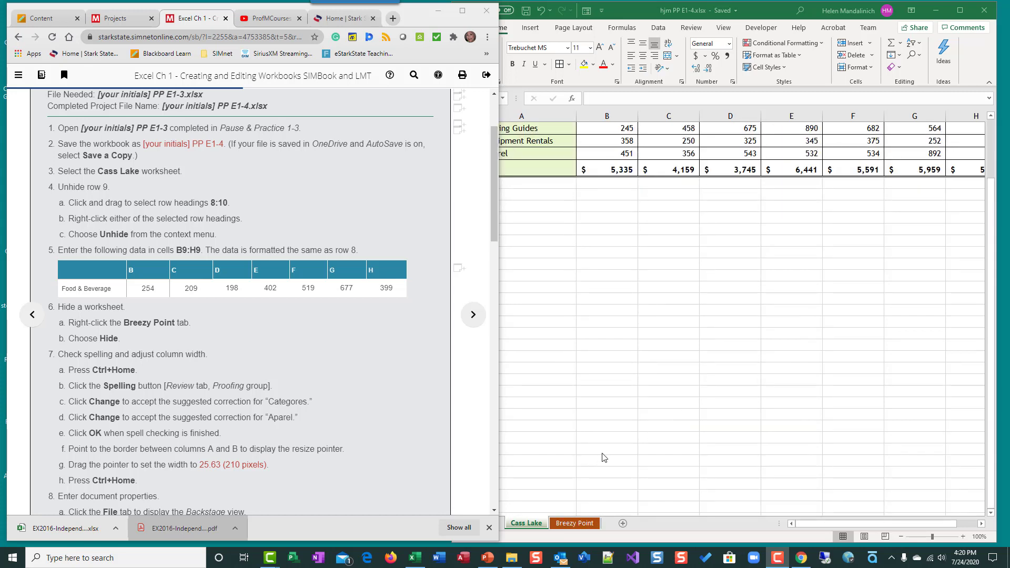
scroll(733, 425, up, 2)
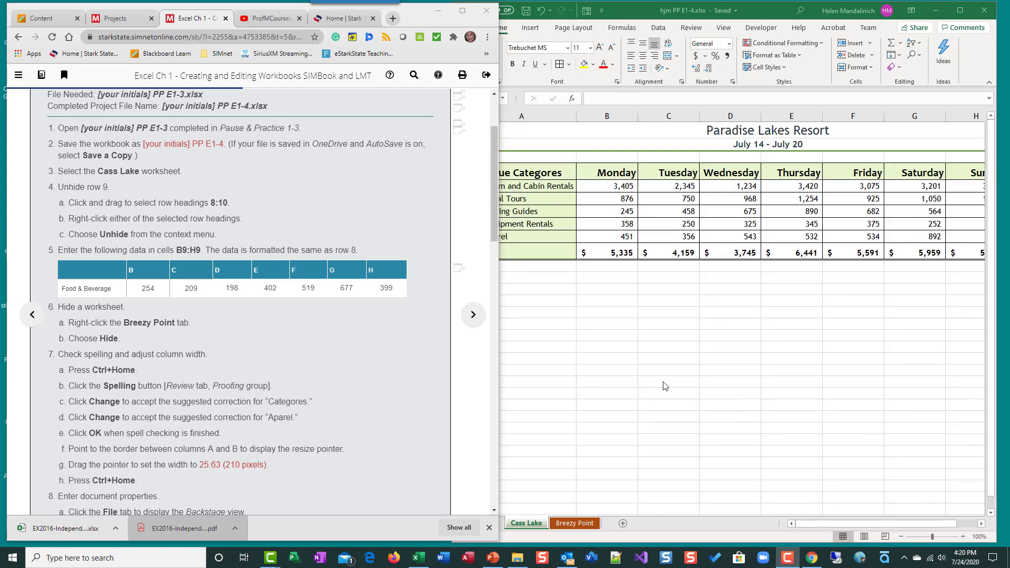
Step: Unhide row 9 between rows 8 and 10 on the Cass Lake worksheet
click(509, 331)
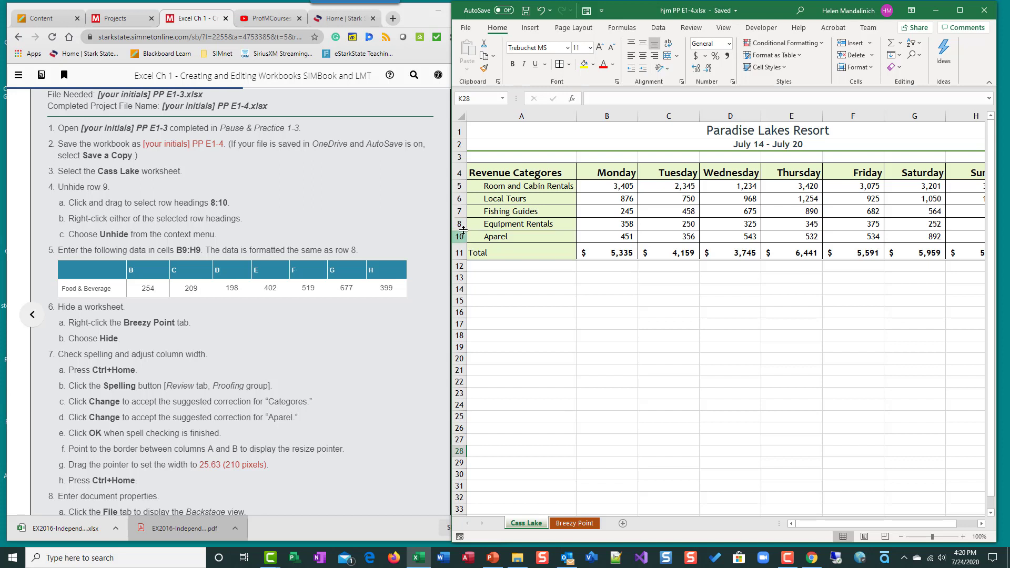
drag(459, 223, 461, 237)
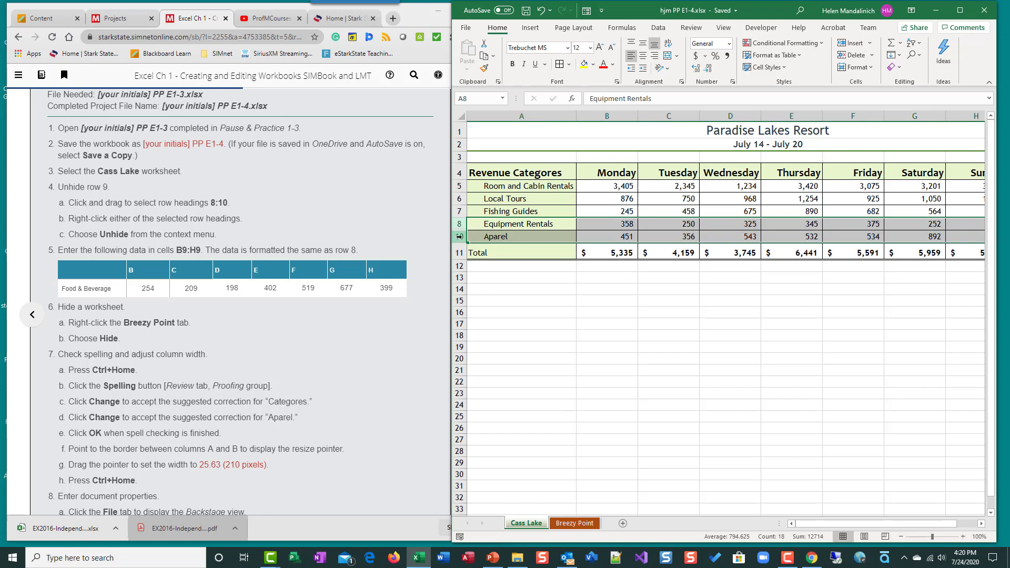
right_click(459, 237)
click(489, 415)
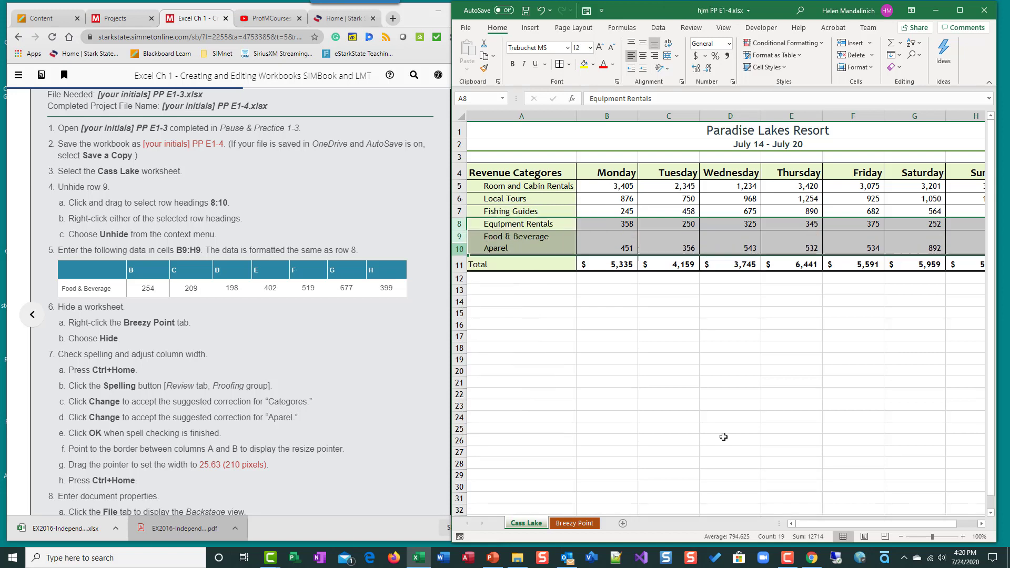
Step: Enter the Food & Beverage values 254, 209 and 198 for Monday to Wednesday in cells B9:D9
click(606, 237)
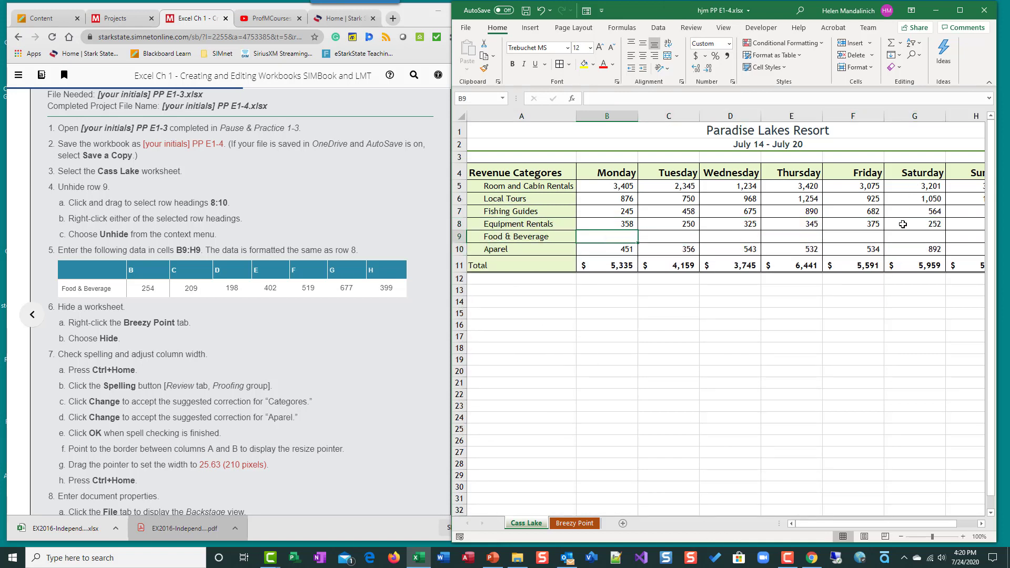
click(872, 68)
click(663, 366)
text(254)
key(Tab)
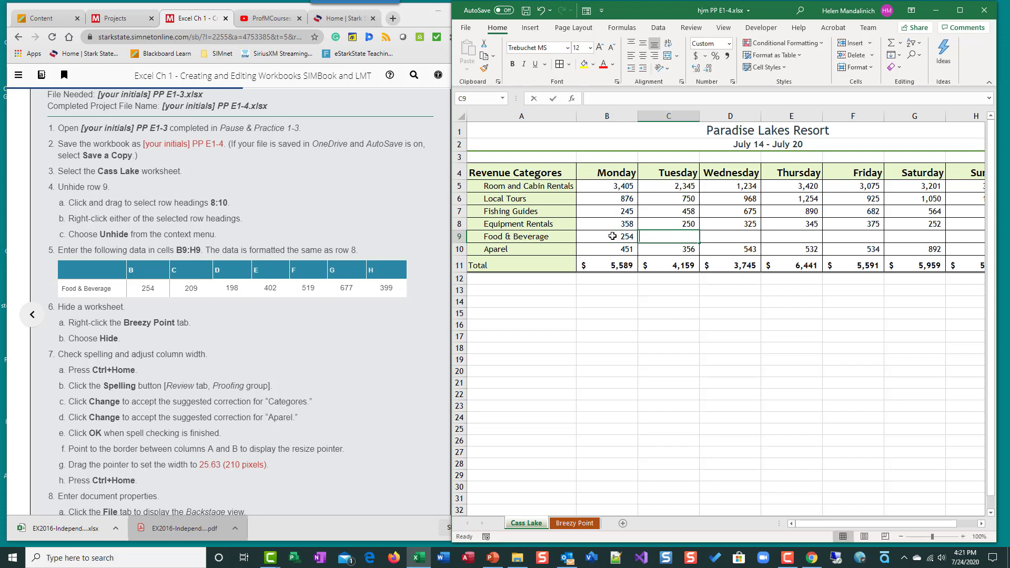
text(209)
key(Tab)
text(198)
key(Tab)
Step: Enter the Food & Beverage values 402, 519, 677 and 399 for Thursday to Sunday in cells E9:H9
text(40)
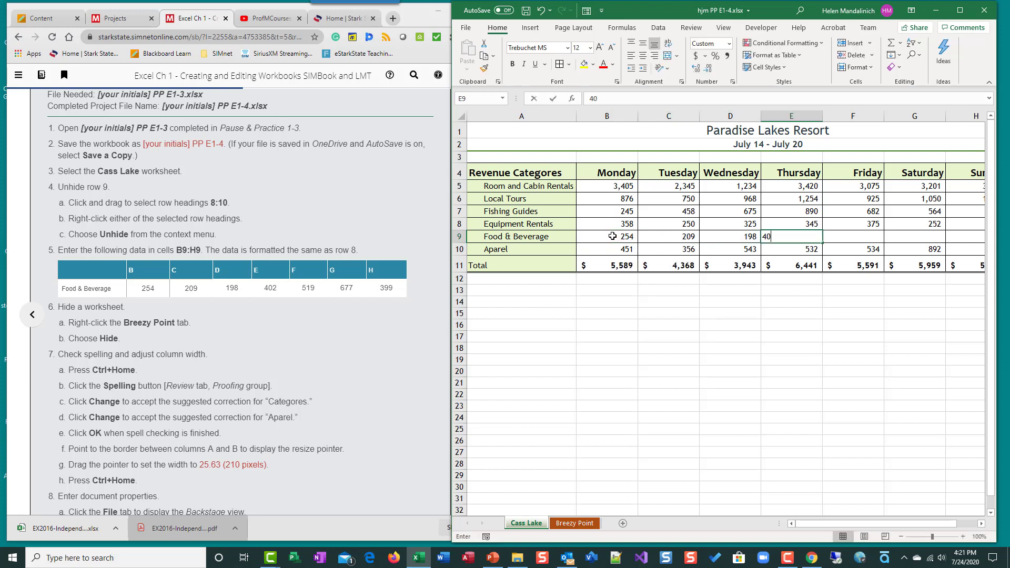
text(2)
key(Tab)
text(519)
key(Tab)
text(677)
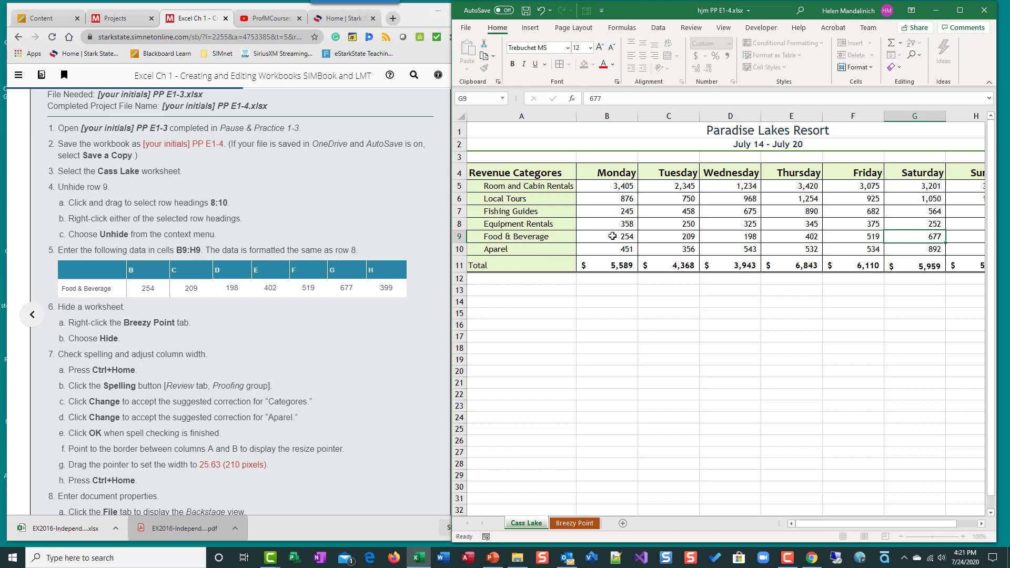
key(Tab)
text(399)
key(Tab)
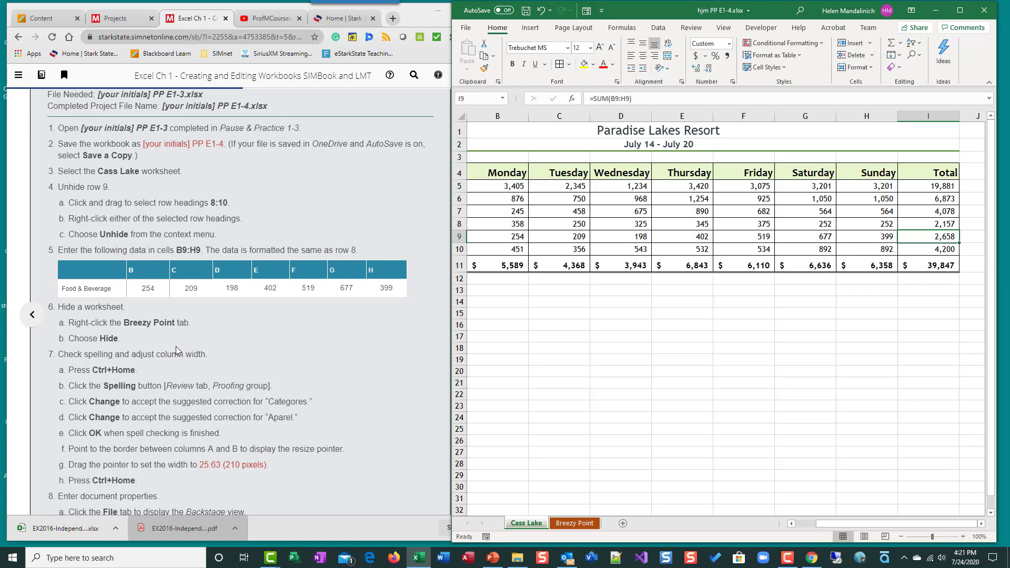
Step: Read the instructions on hiding a worksheet and compare the Cass Lake and Breezy Point sheets
scroll(179, 350, down, 2)
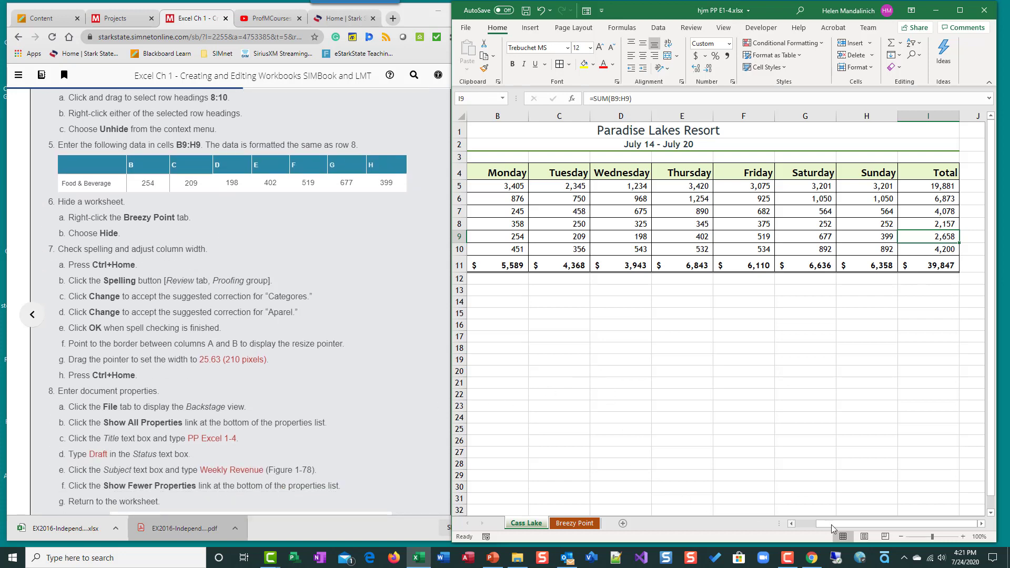
drag(832, 524, 811, 523)
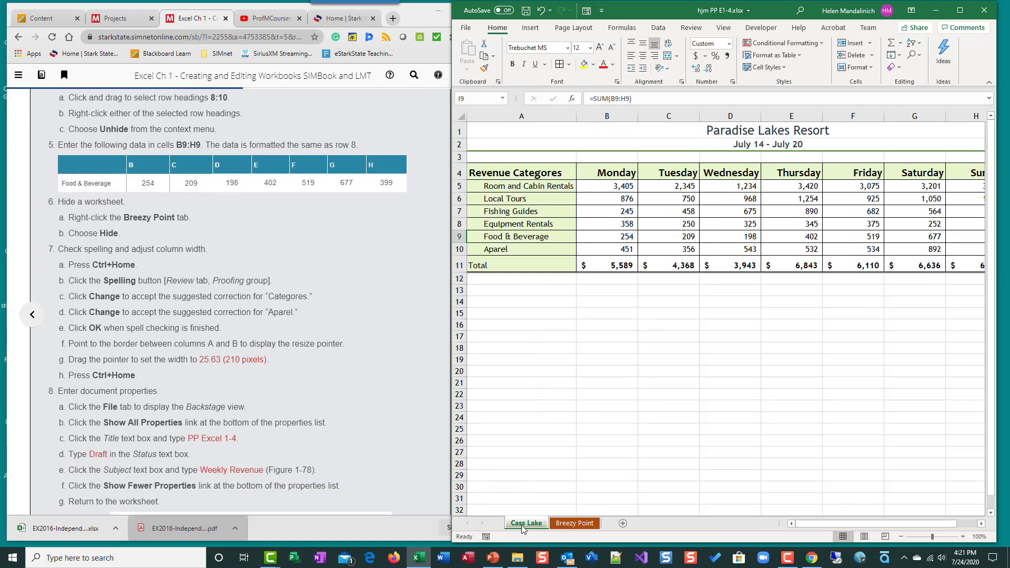
click(571, 523)
click(526, 522)
click(566, 524)
click(534, 524)
click(575, 525)
click(534, 524)
Step: Hide the Breezy Point worksheet
click(575, 524)
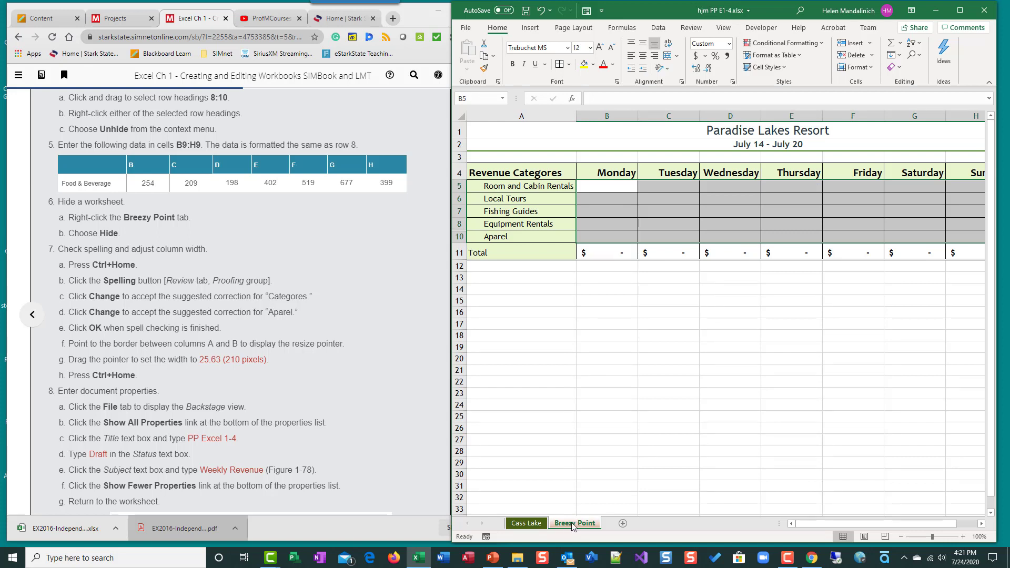
right_click(572, 526)
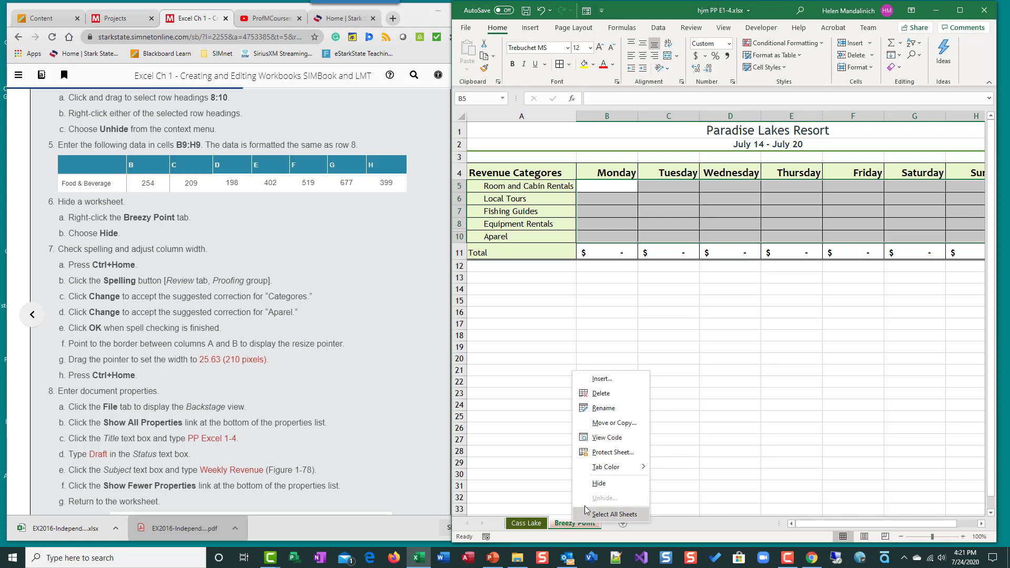
click(598, 484)
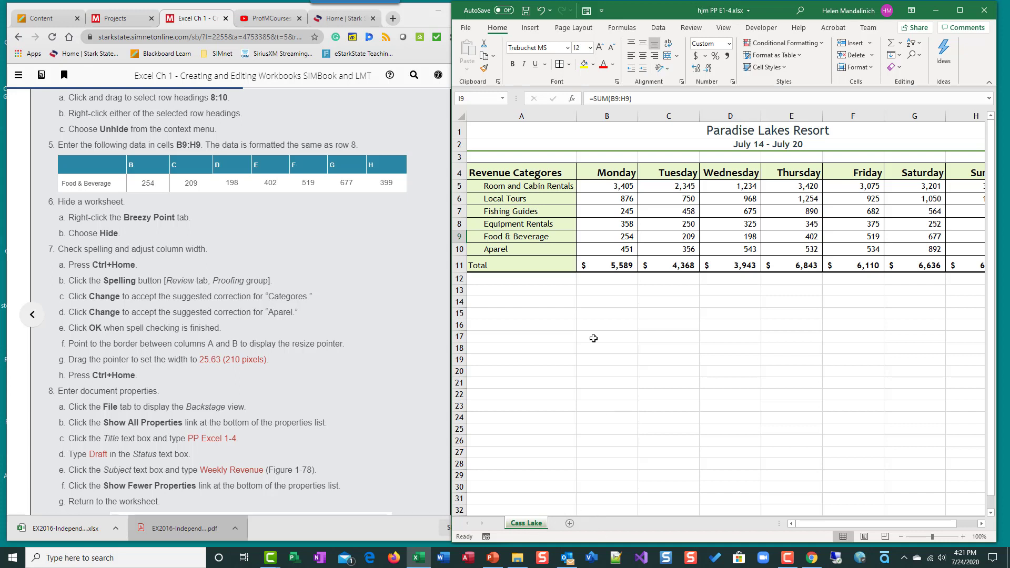
right_click(531, 527)
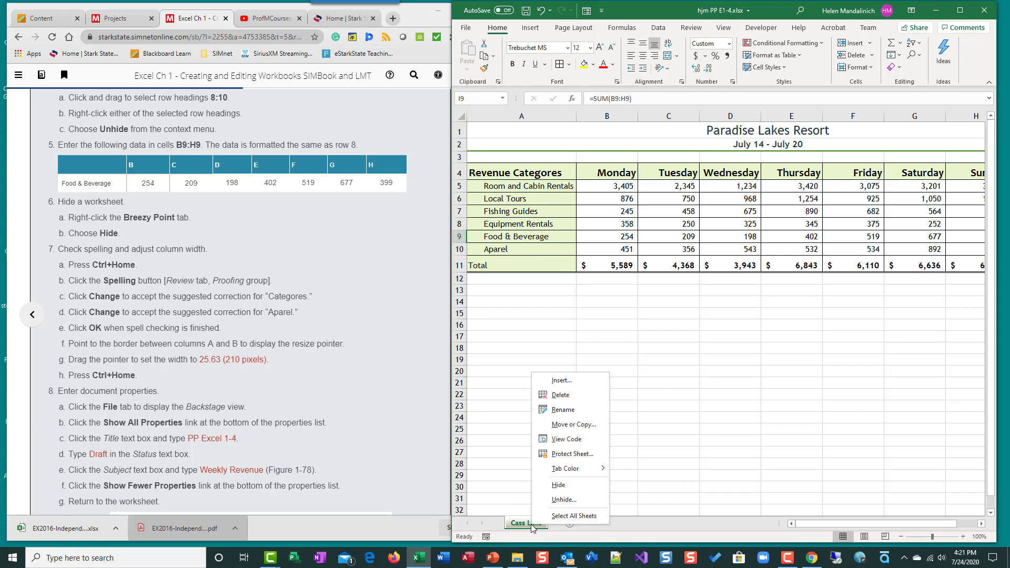
click(567, 497)
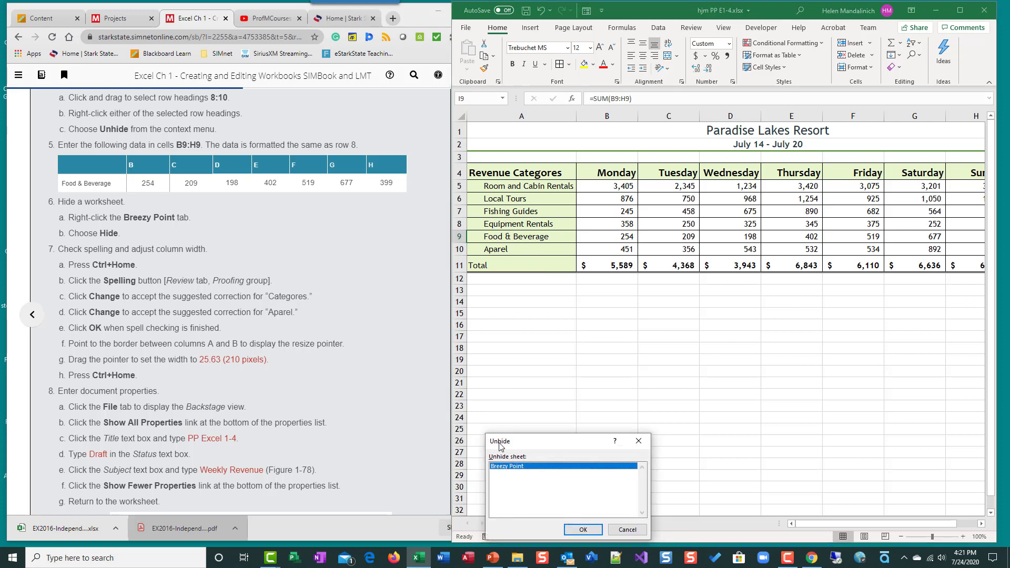
click(618, 532)
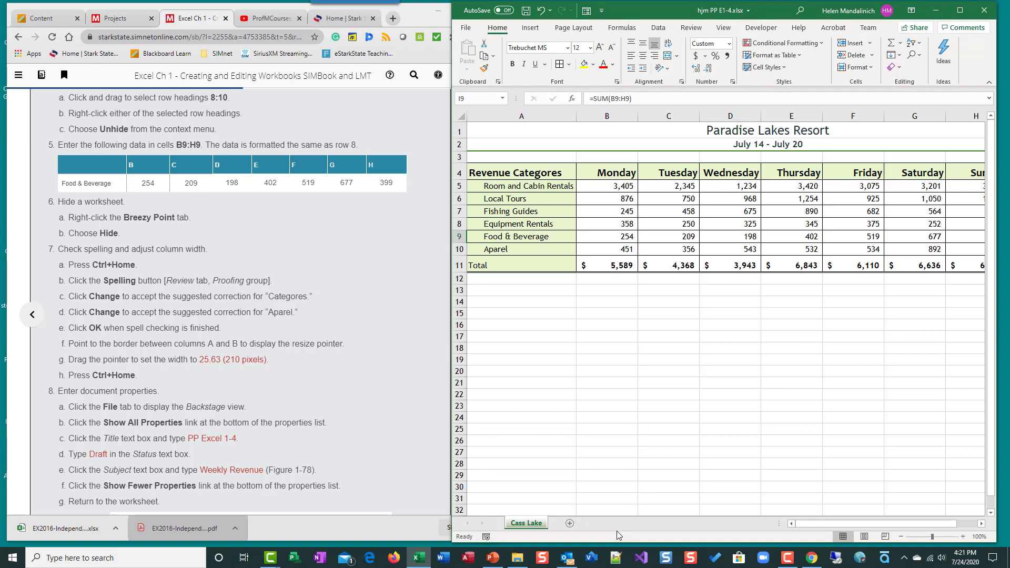
right_click(527, 523)
click(546, 497)
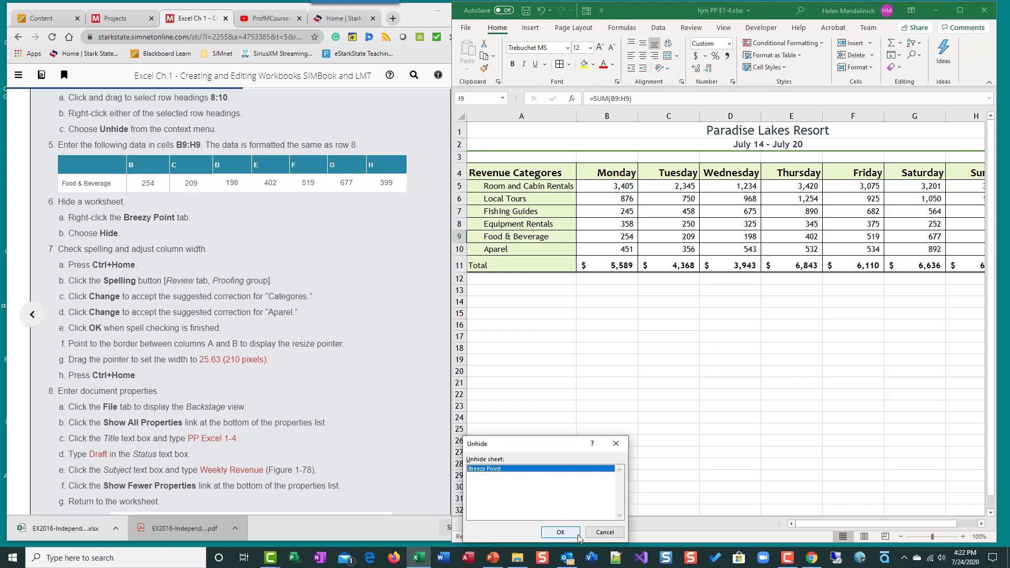
click(604, 532)
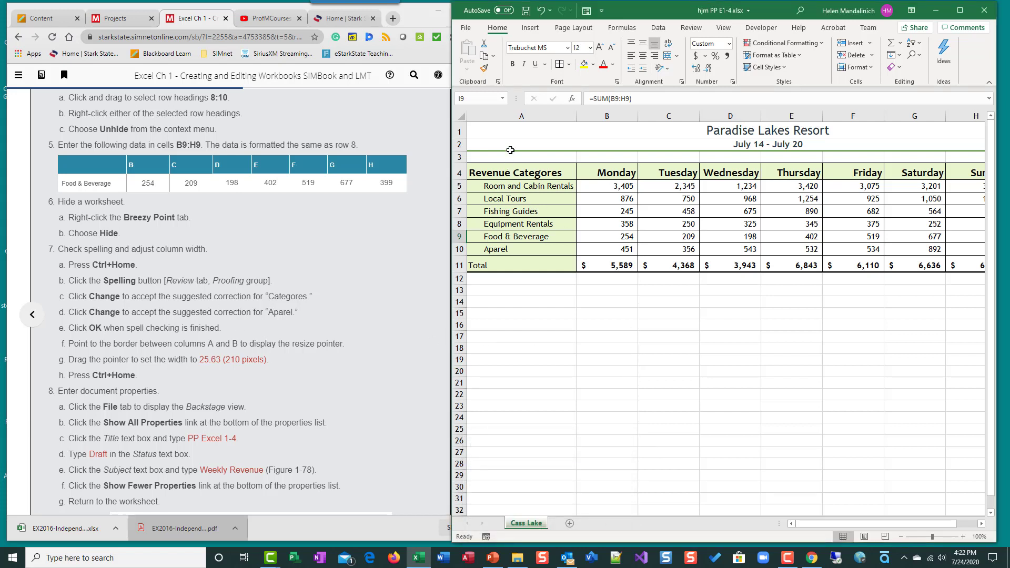
Step: Spell check the Cass Lake sheet from cell A1, changing "Categores" to "Categories" and "Aparel" to "Apparel"
click(484, 129)
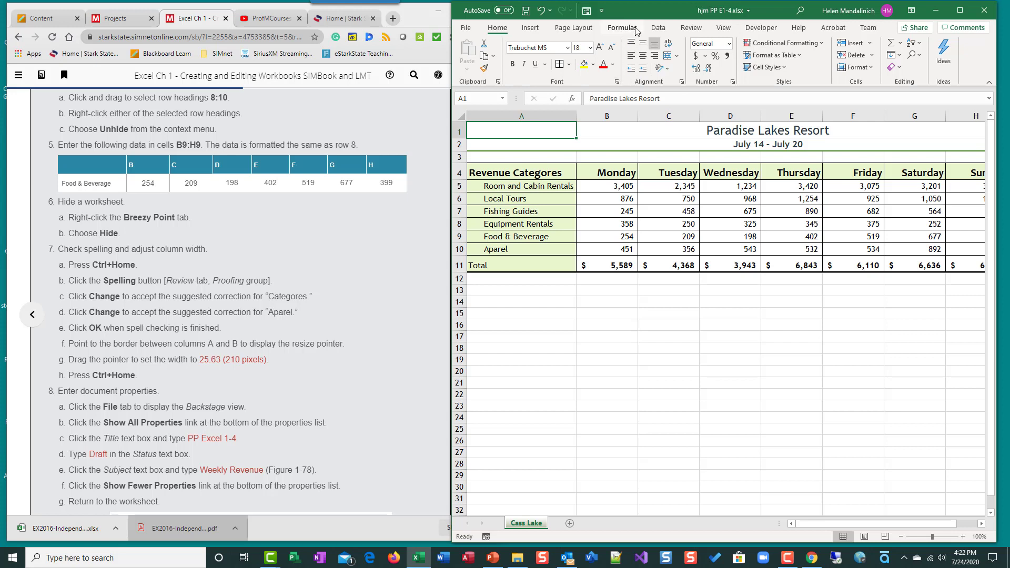
click(692, 28)
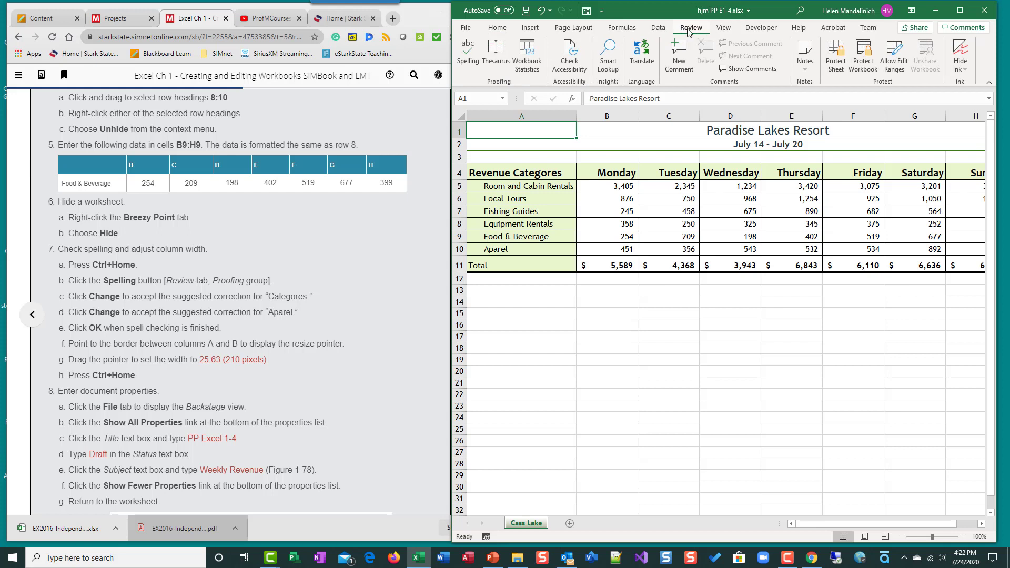
click(466, 49)
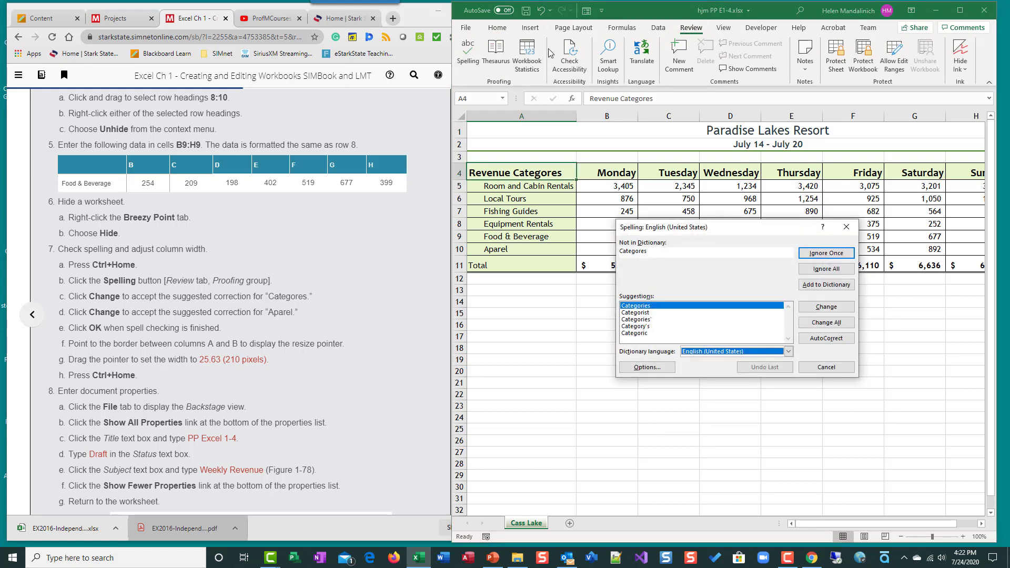
click(647, 308)
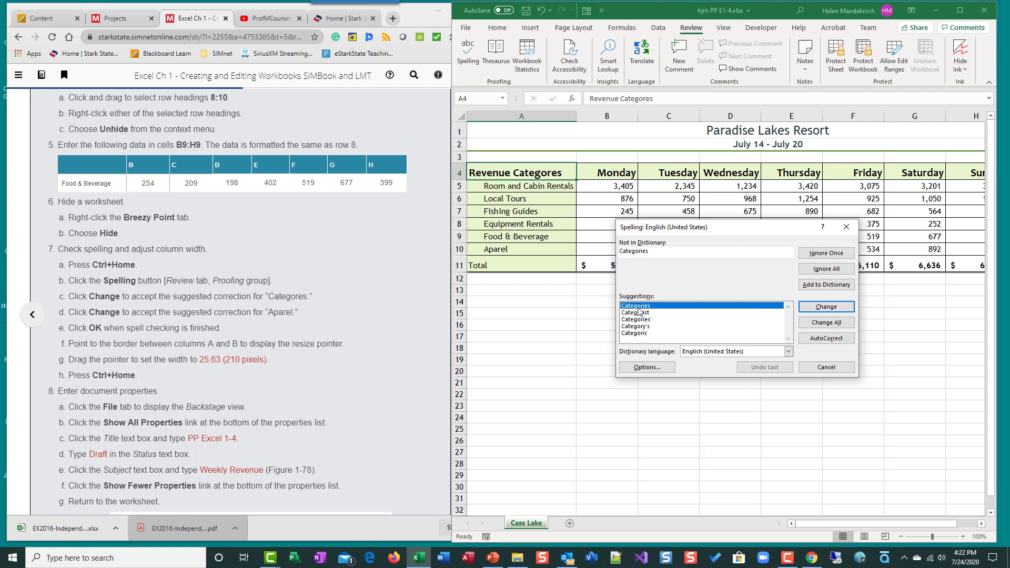
key(Return)
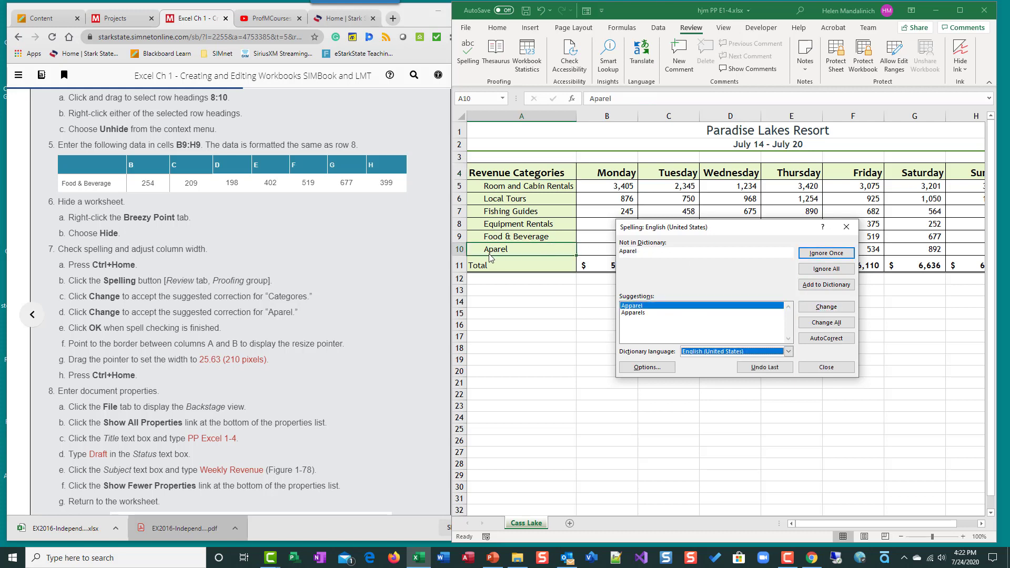
click(637, 308)
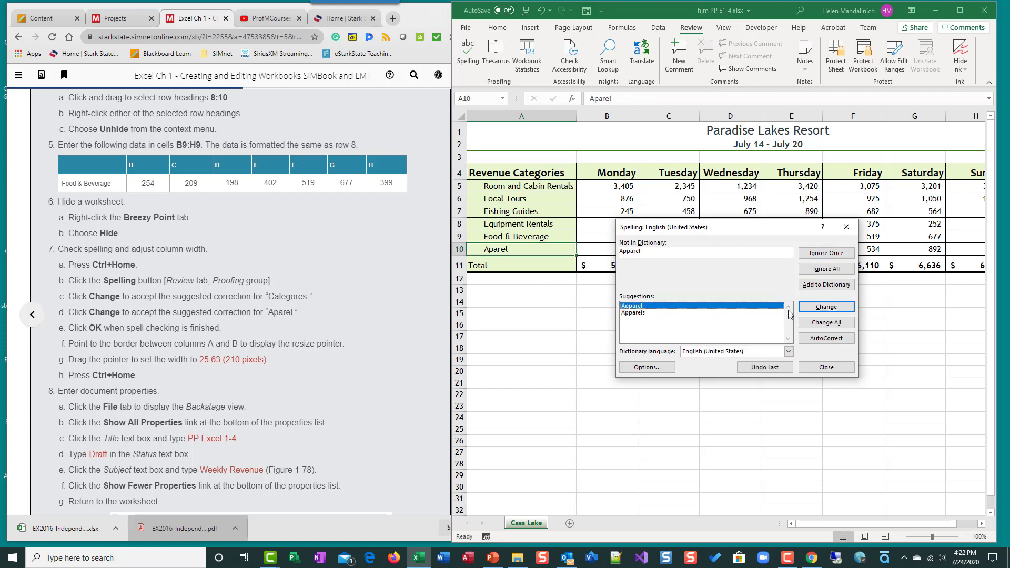
click(827, 310)
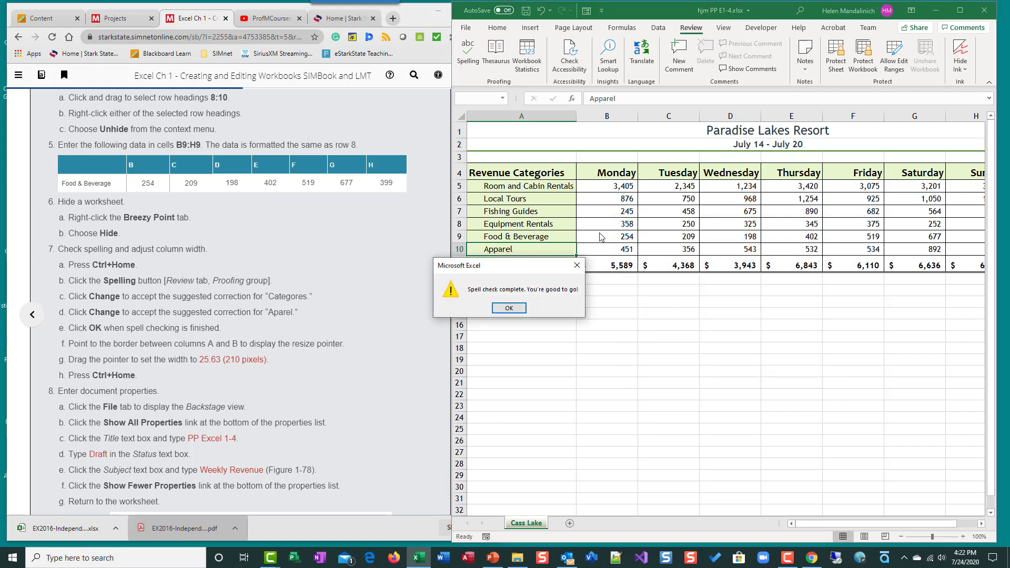
click(508, 308)
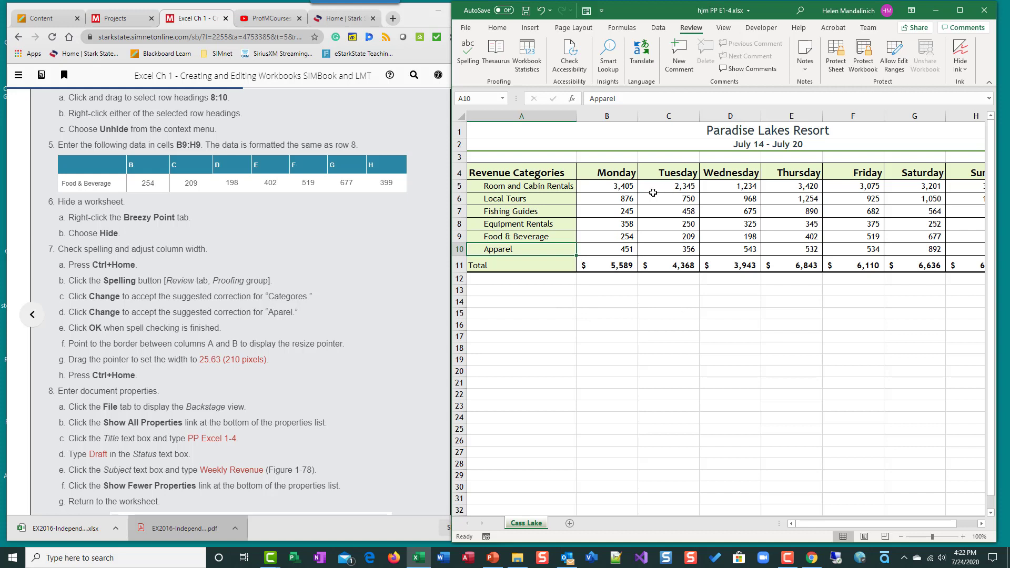
Step: Widen column A of the Cass Lake sheet to 25.63 (210 pixels)
scroll(331, 294, down, 1)
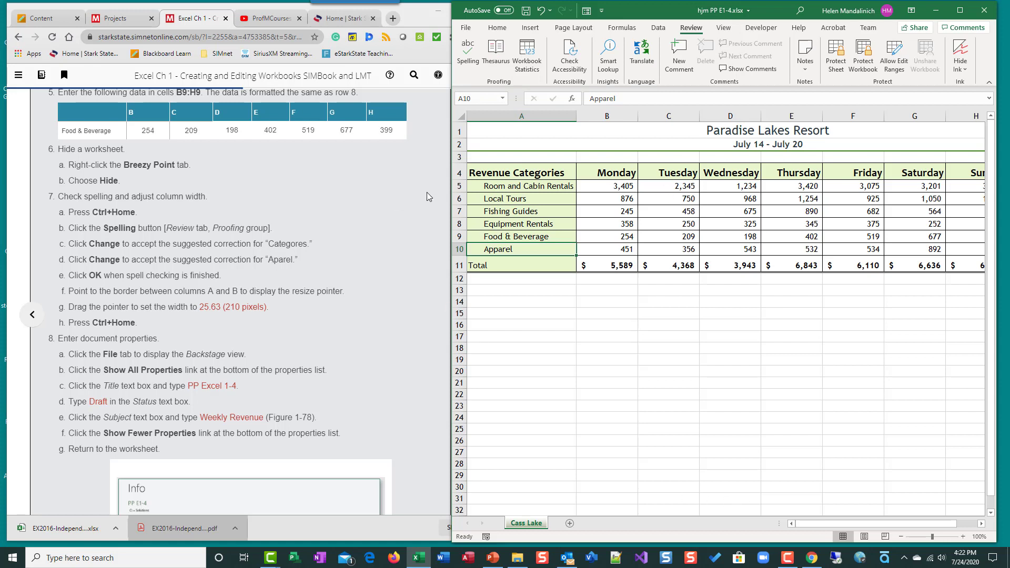
drag(451, 191, 400, 187)
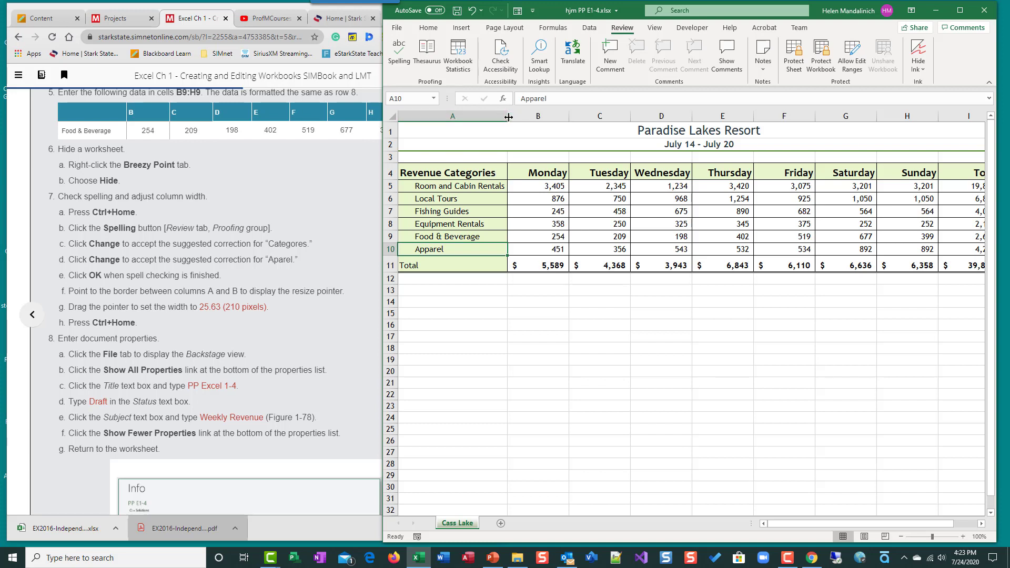
drag(509, 117, 509, 117)
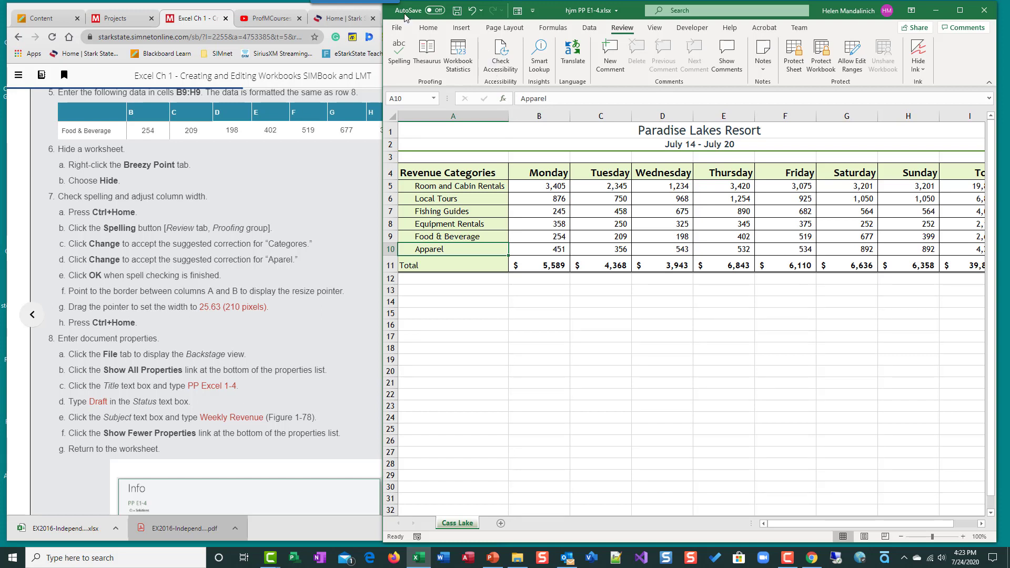
Step: Check column A's exact width setting without changing it, and return to cell A1
click(427, 29)
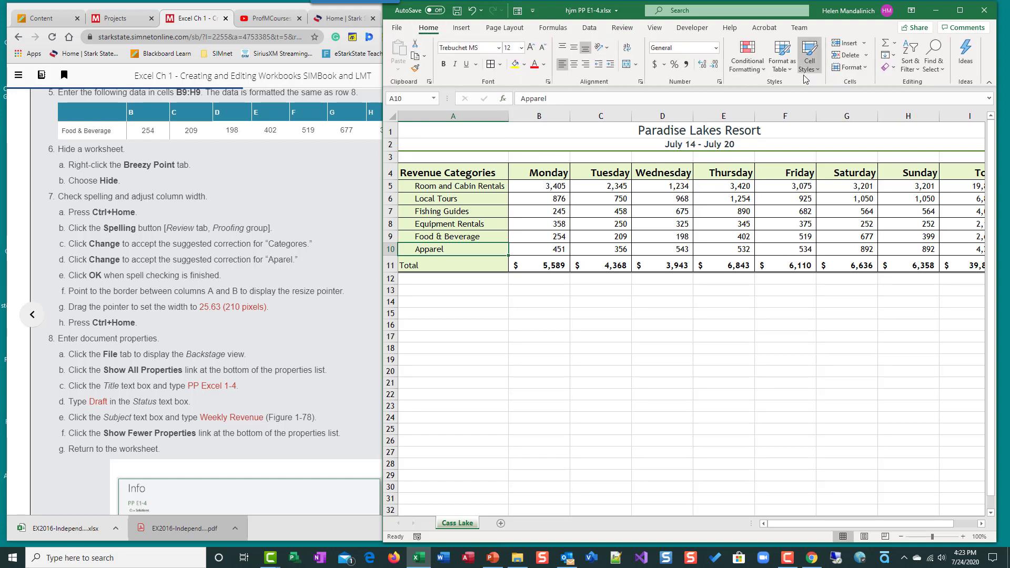
click(463, 117)
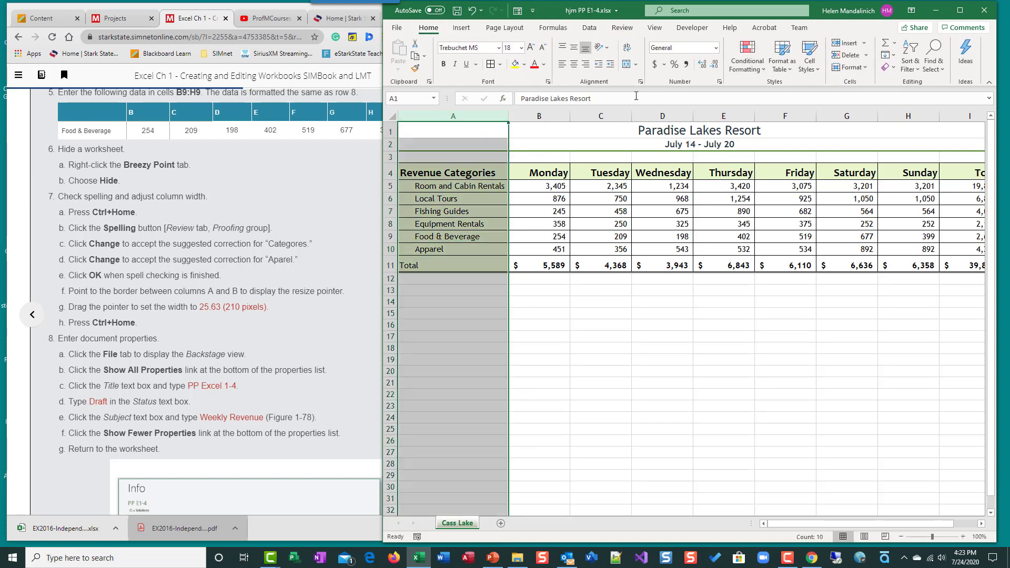
click(849, 67)
click(871, 127)
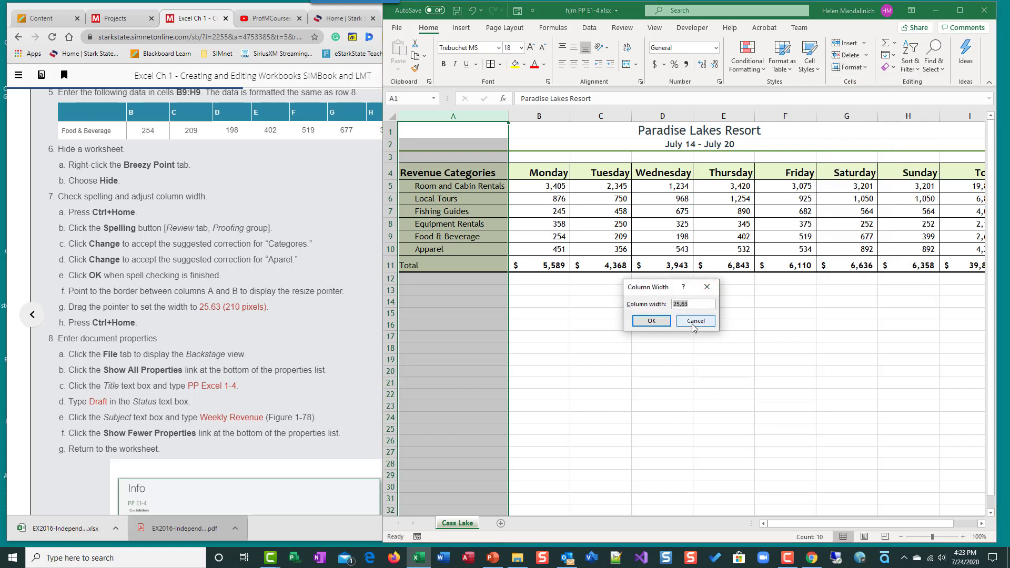
click(692, 321)
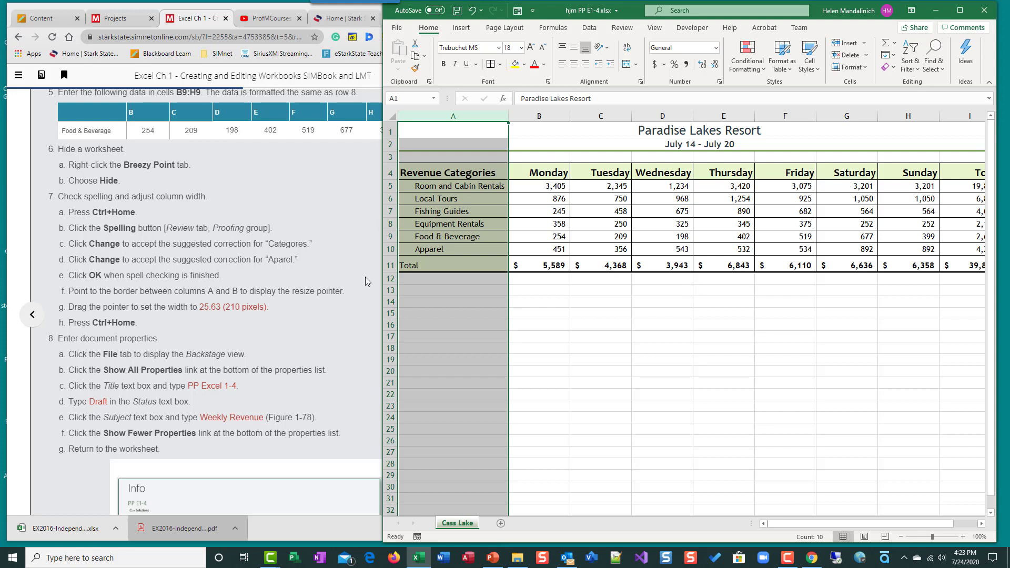
click(612, 328)
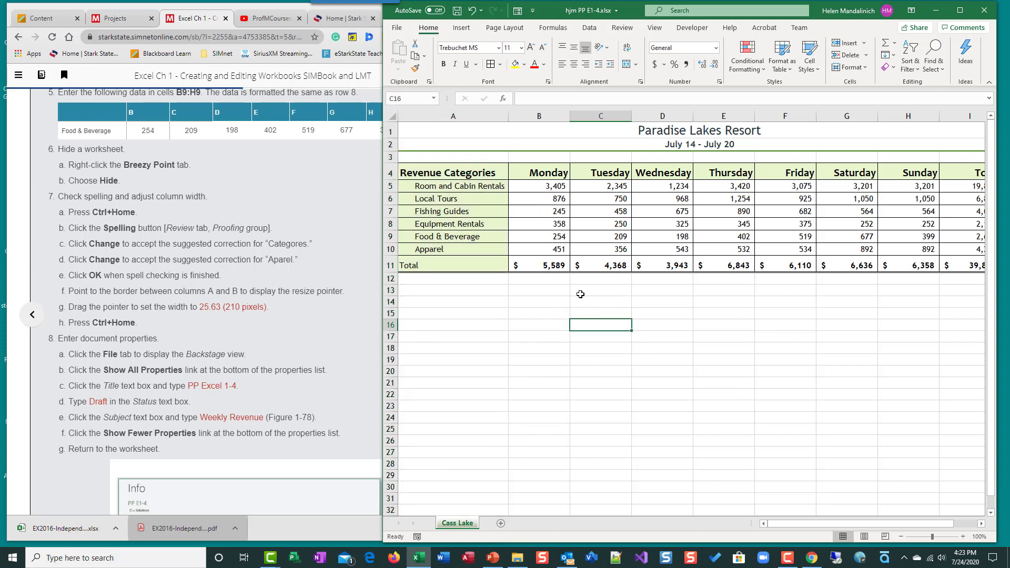
key(ctrl+Home)
Step: Read the document properties instructions and show all properties on the workbook's Info page
scroll(217, 339, down, 1)
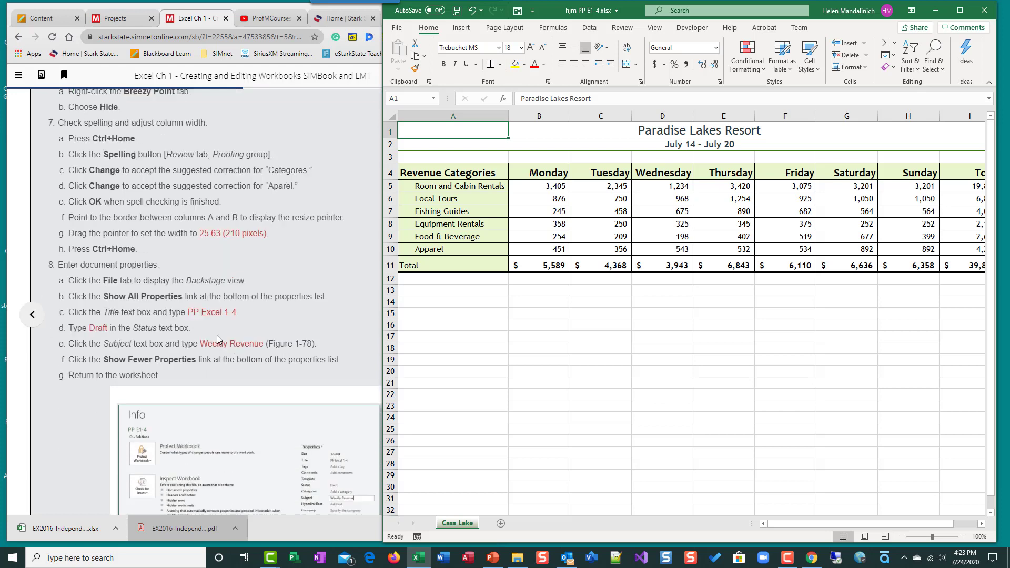
scroll(217, 339, down, 2)
scroll(322, 402, down, 1)
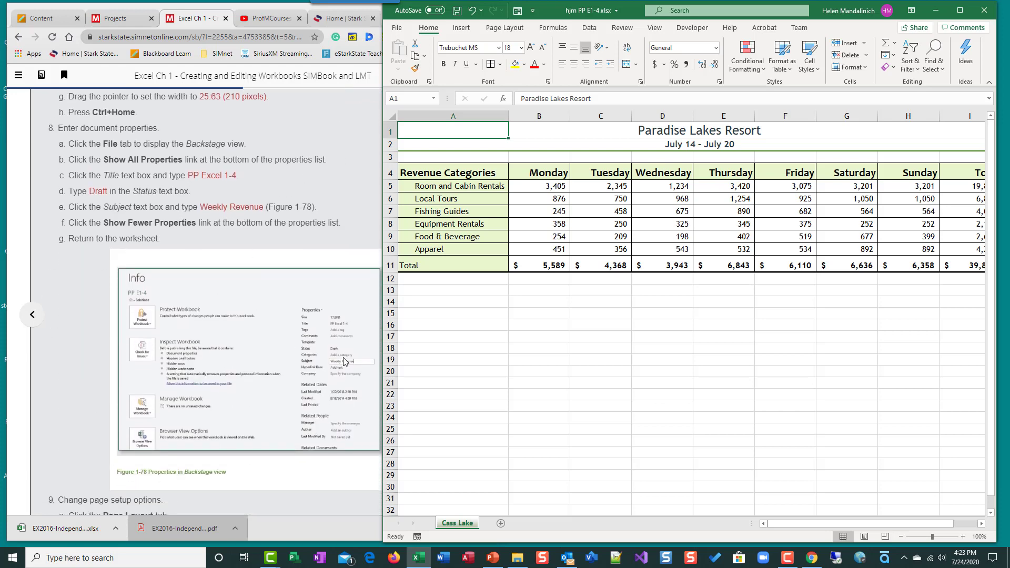
click(399, 30)
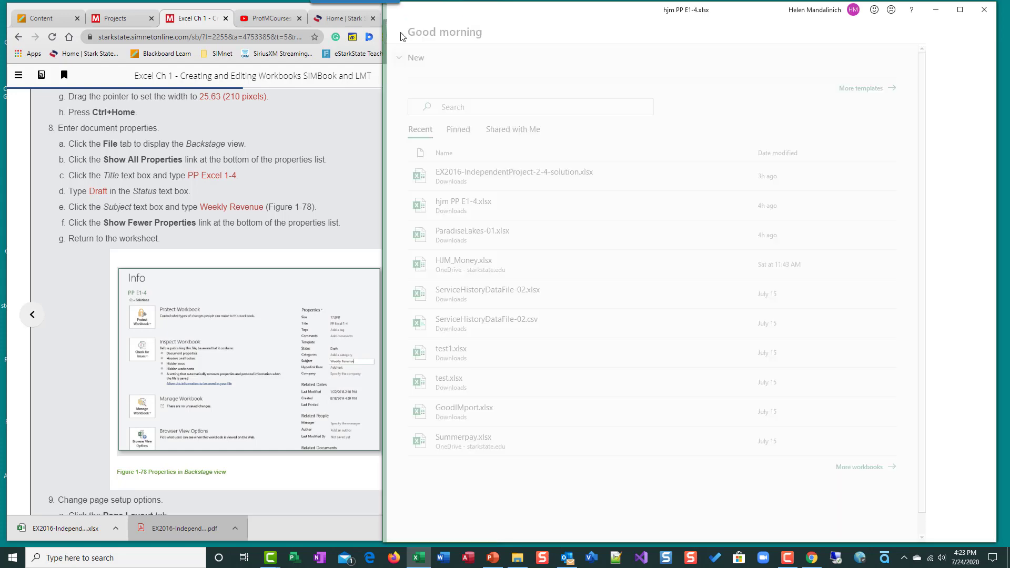
click(401, 32)
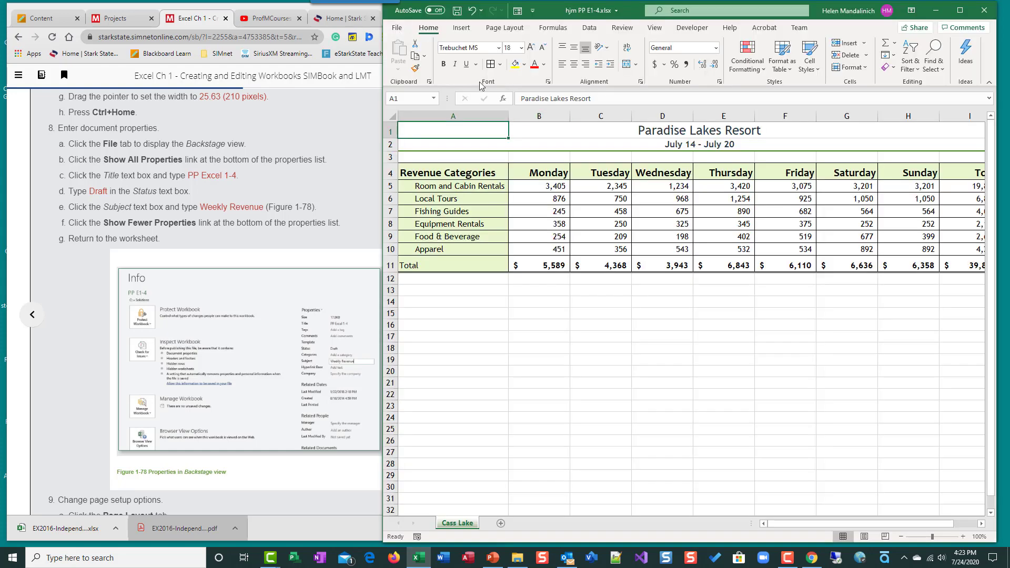
click(398, 28)
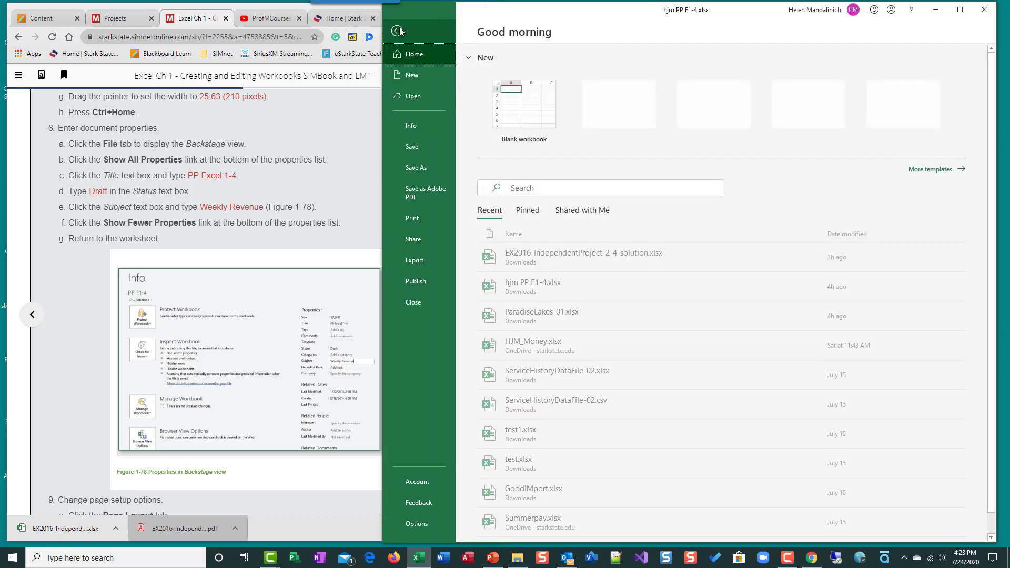
click(412, 124)
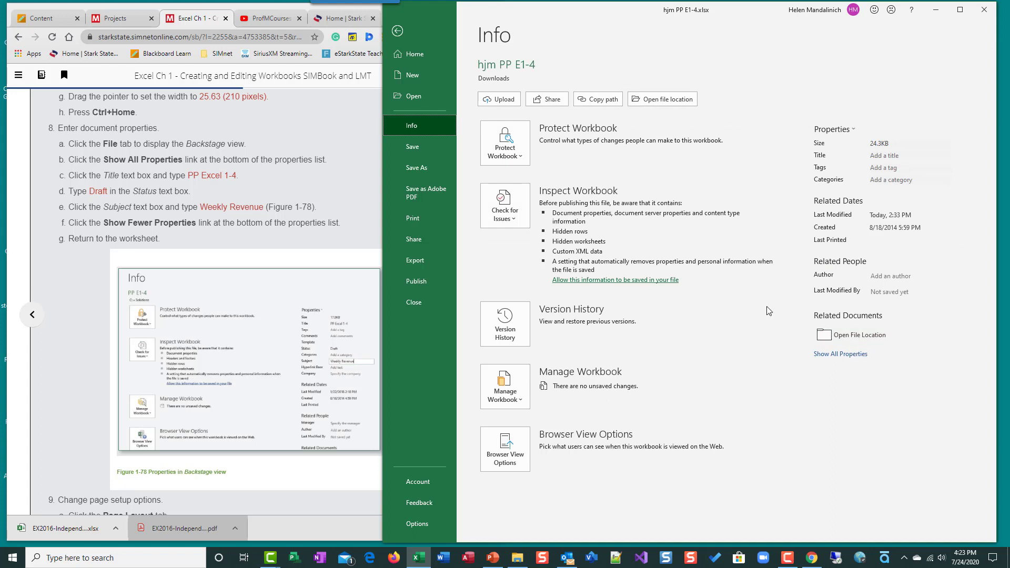
click(853, 355)
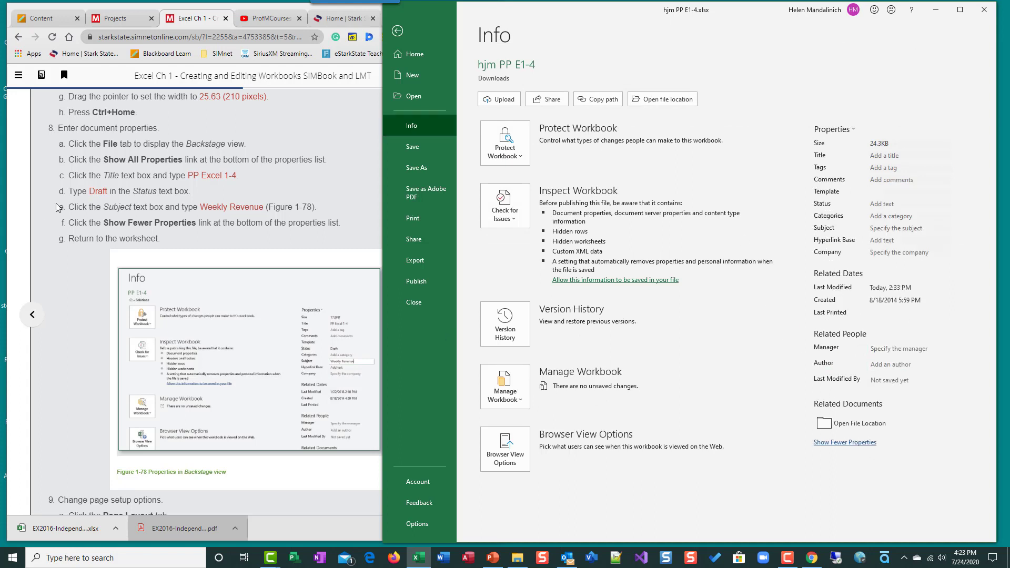
Step: Set the document title to PP Excel 1-4, status to Draft and subject to Weekly Revenue, and return to the worksheet with fewer properties shown
click(931, 156)
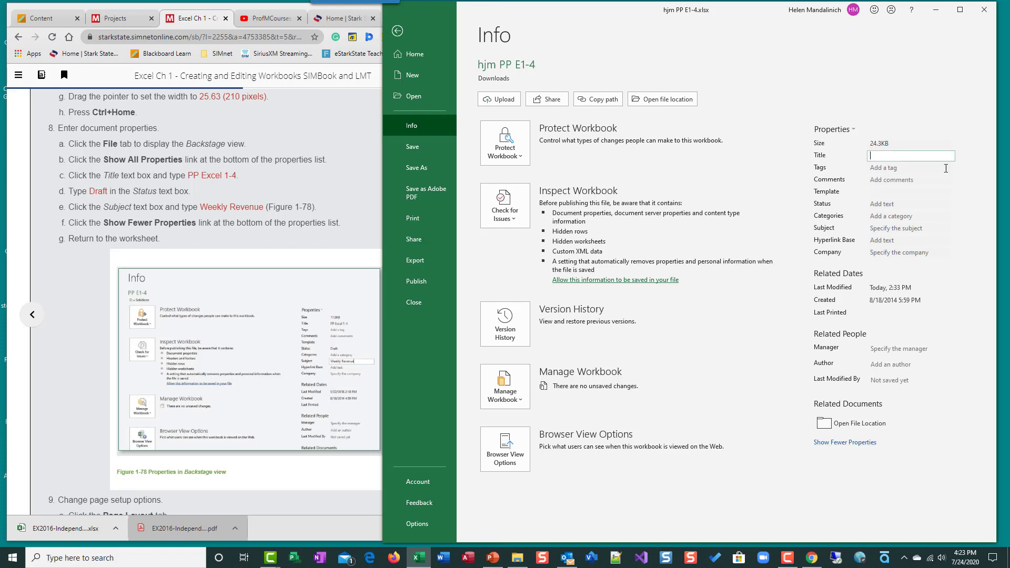
text(PP Excel 1-4)
click(901, 204)
click(902, 204)
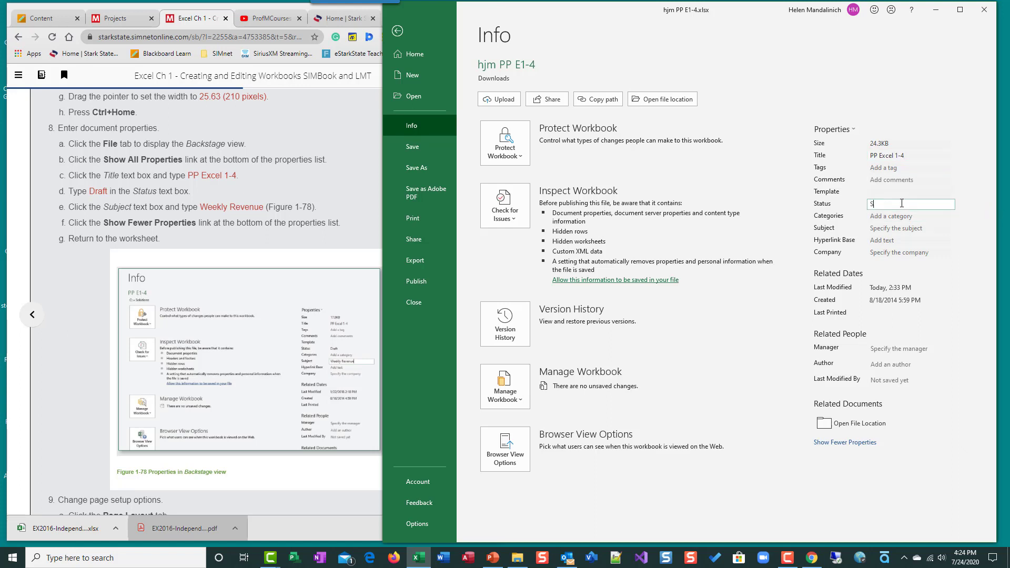
text(Draft)
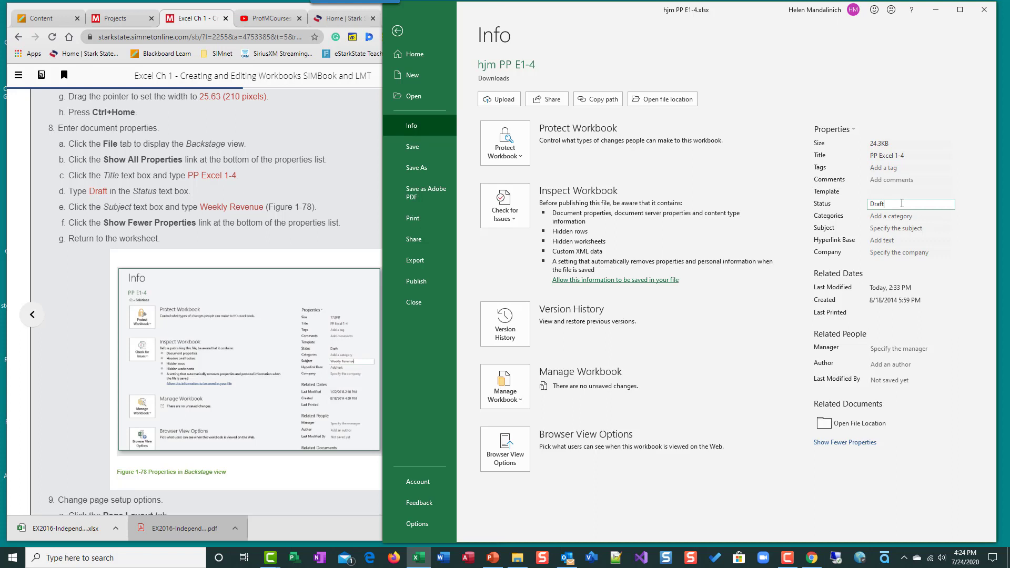
click(885, 229)
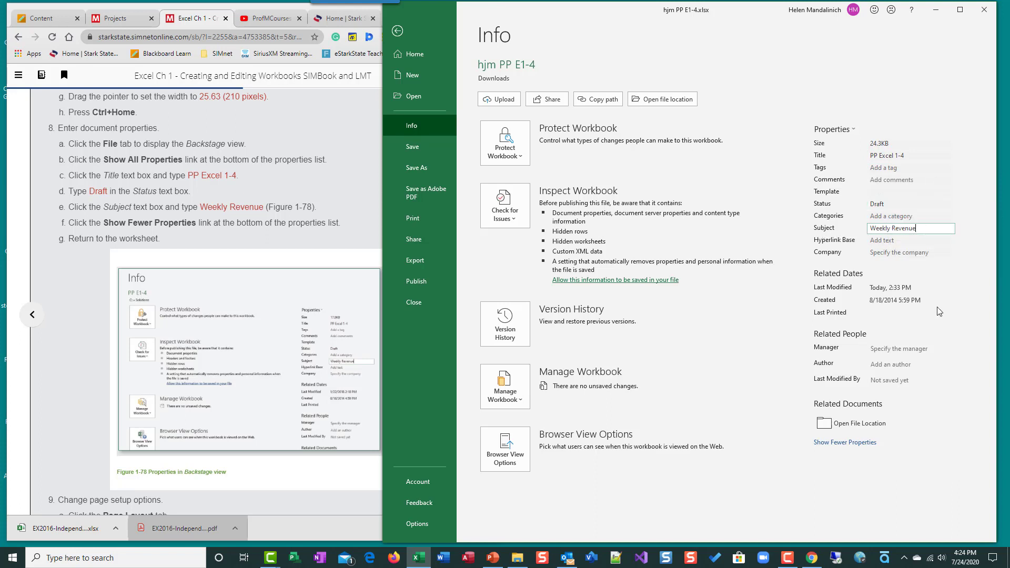
click(845, 444)
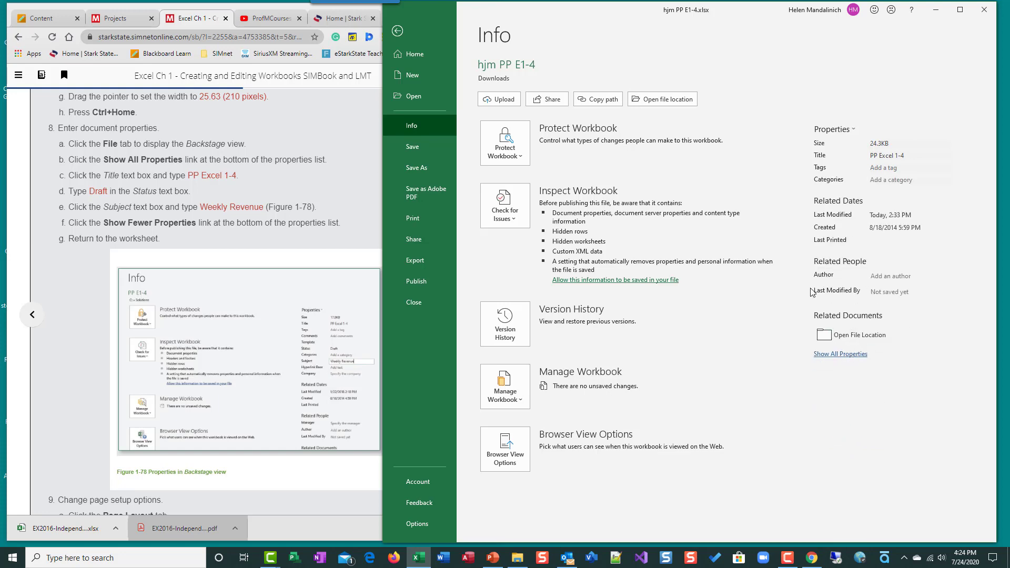
click(398, 31)
Step: Read the page setup instructions and preview how the Cass Lake sheet prints
scroll(208, 399, down, 3)
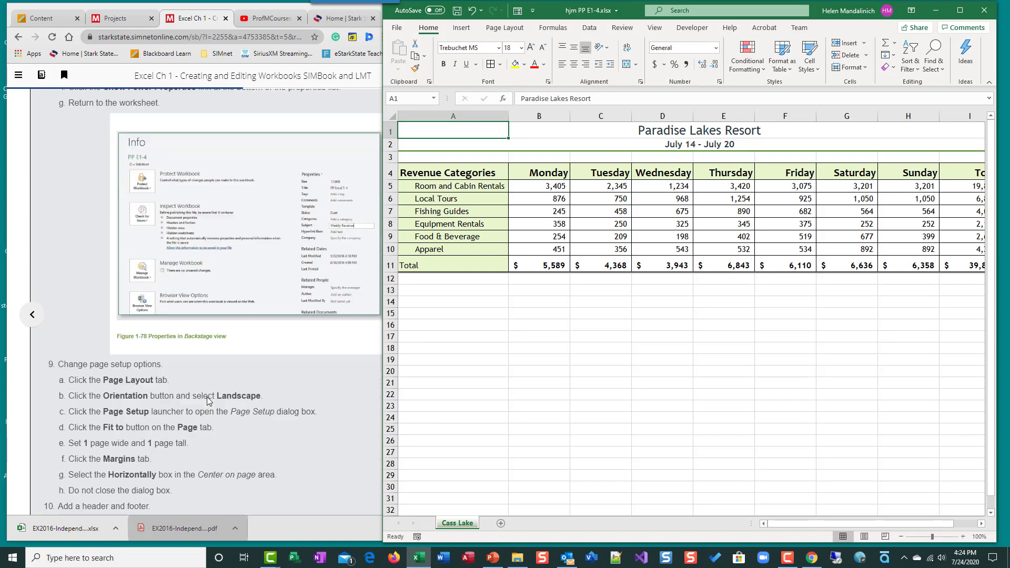
scroll(208, 398, down, 5)
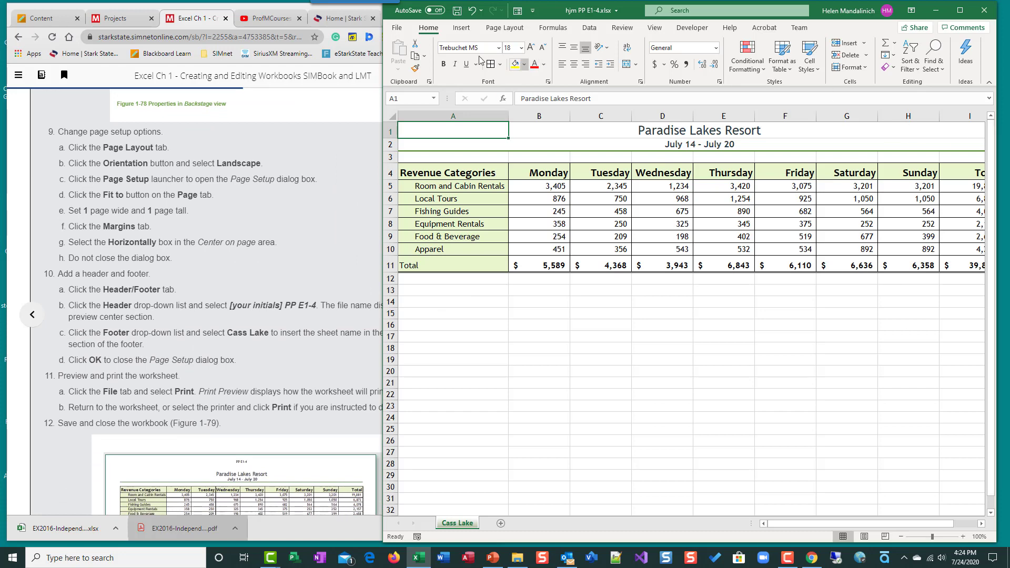
click(396, 28)
click(415, 216)
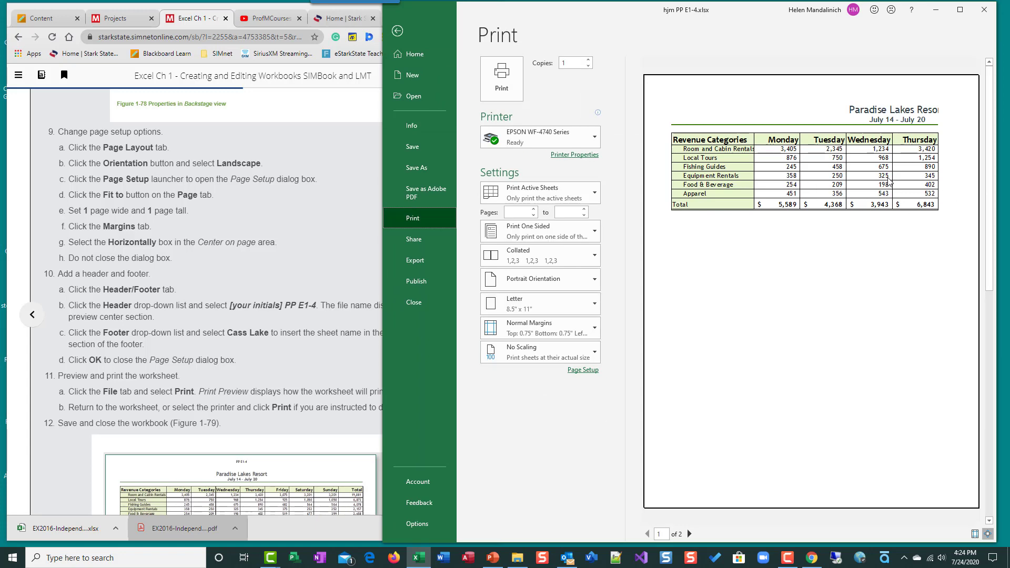
click(397, 31)
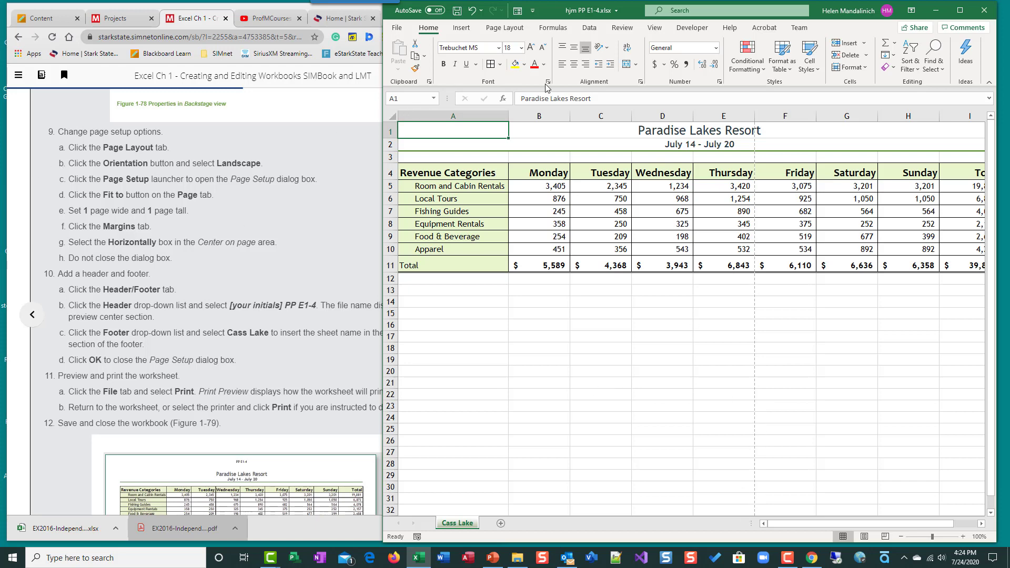
Step: Change the Cass Lake sheet's page orientation to Landscape
click(515, 29)
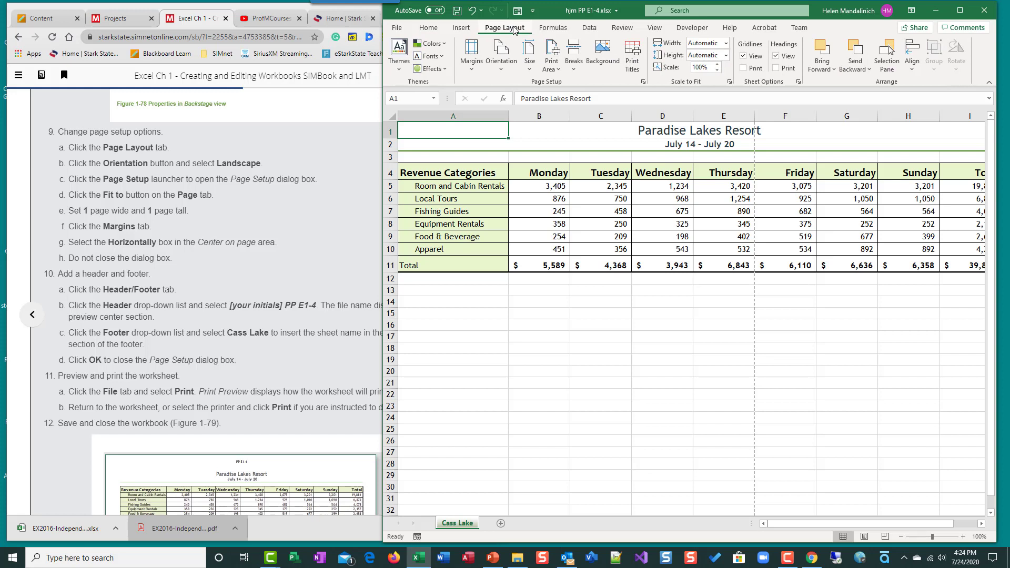
click(501, 56)
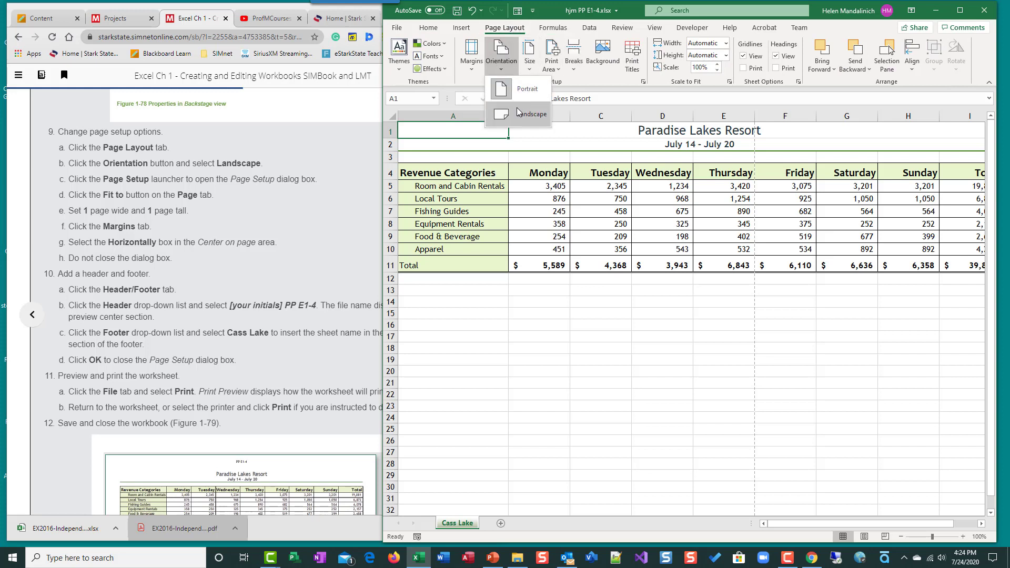
click(517, 112)
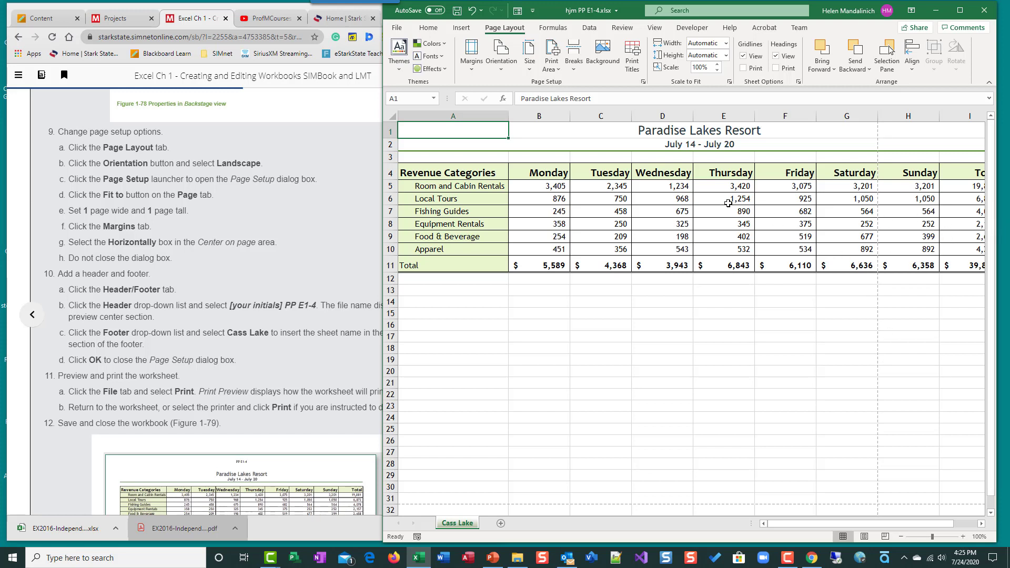
Step: In Page Setup, scale the sheet to fit 1 page wide by 1 tall and center it horizontally on the page
click(644, 84)
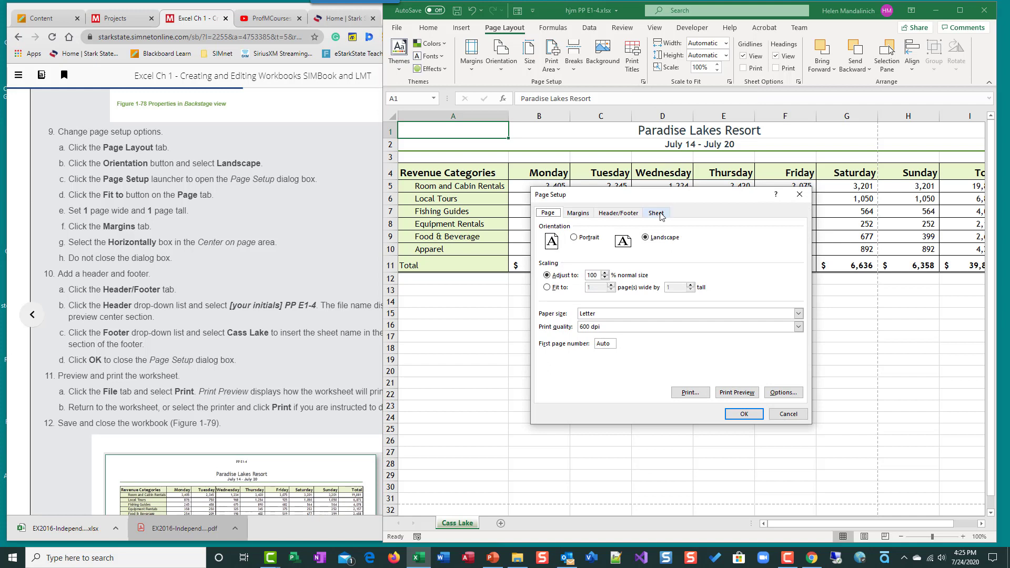
click(658, 213)
click(548, 213)
click(550, 288)
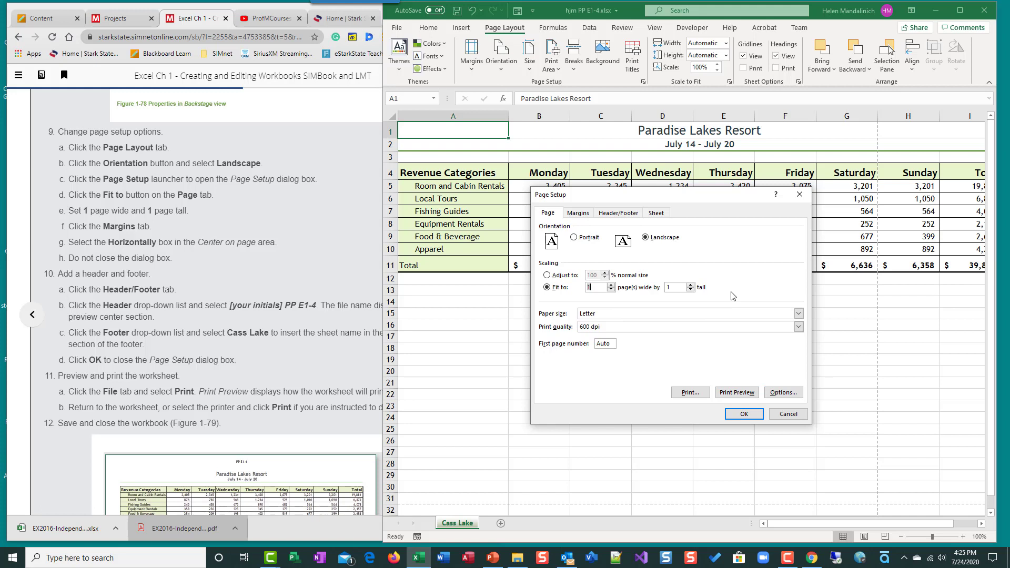
click(583, 214)
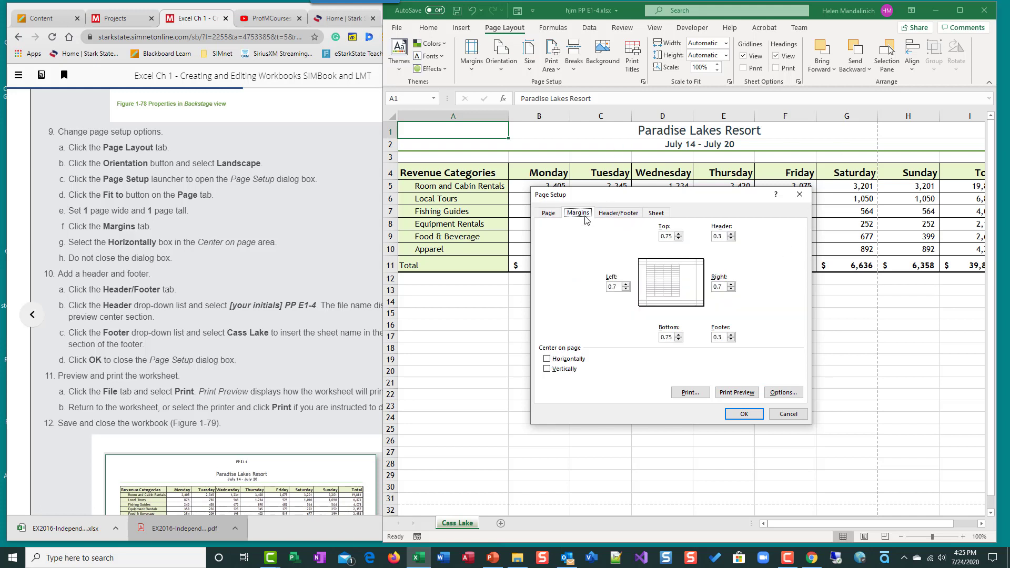
click(547, 360)
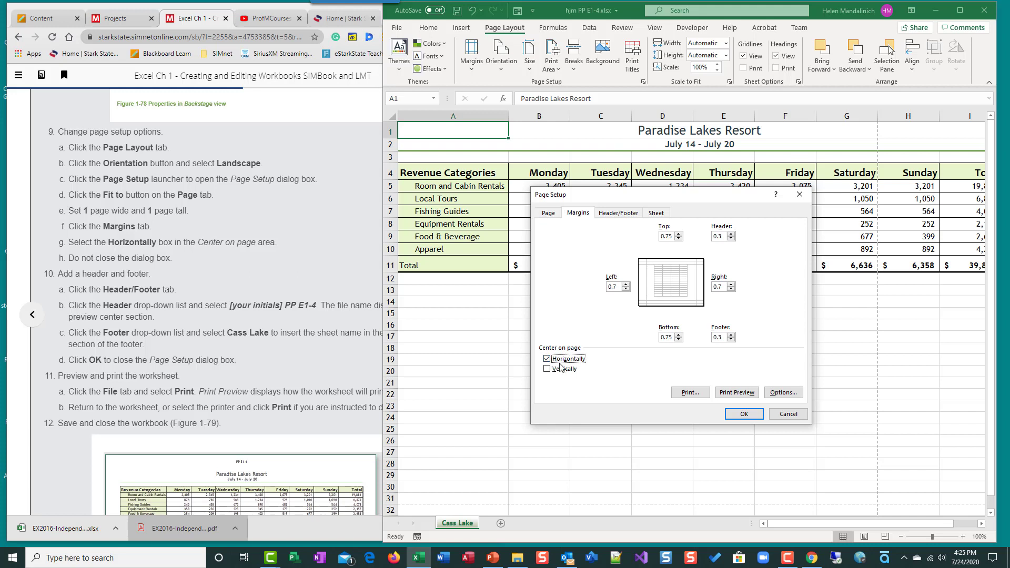
Step: Set the Cass Lake sheet's header to the file name hjm PP E1-4.xlsx in Page Setup
click(617, 214)
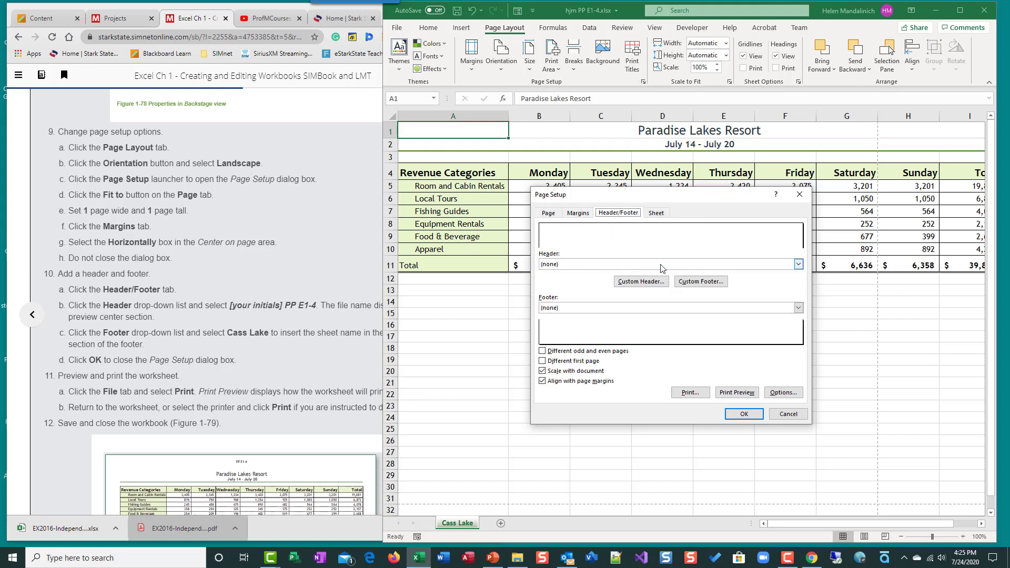
click(797, 266)
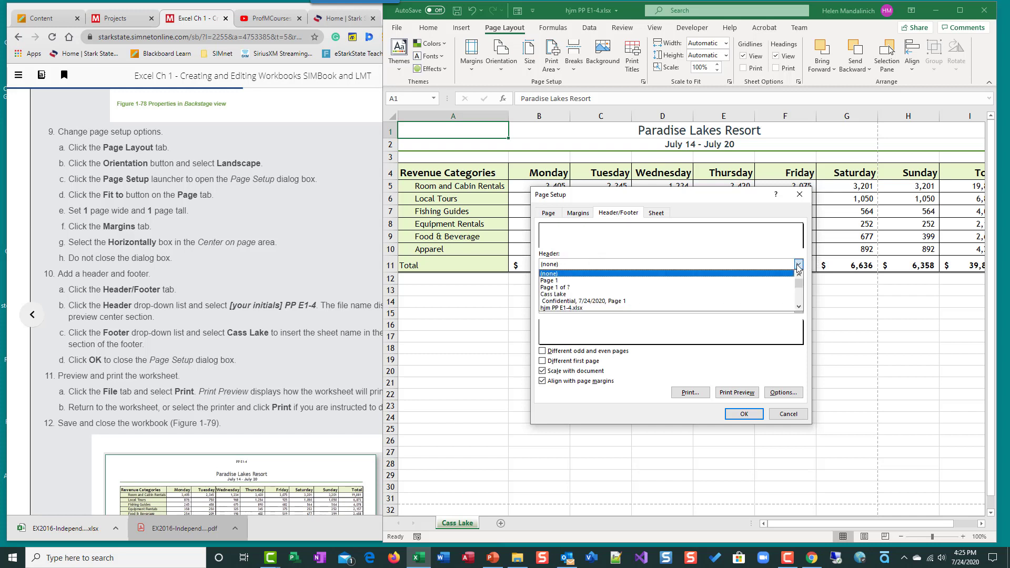
click(798, 266)
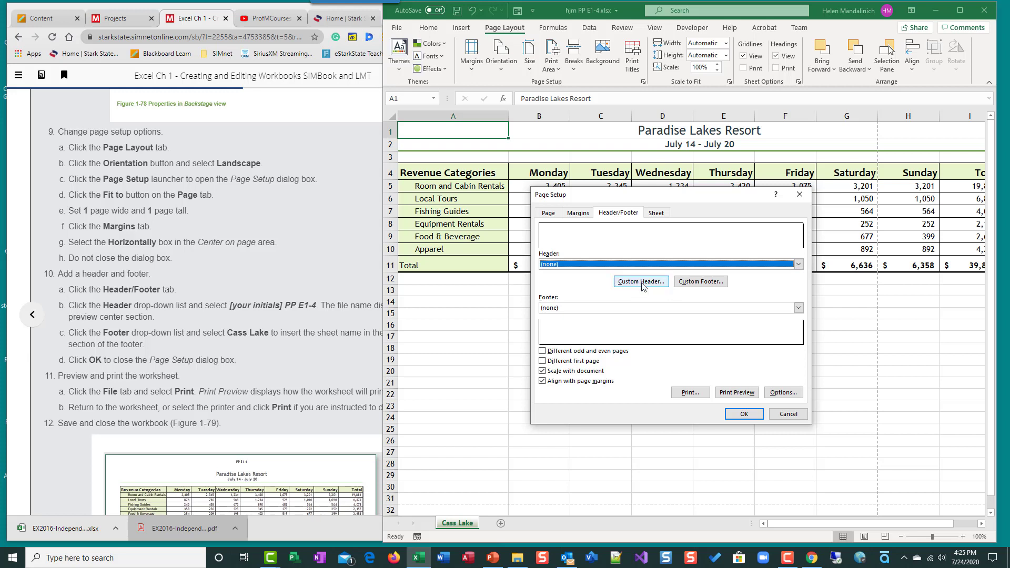
click(798, 266)
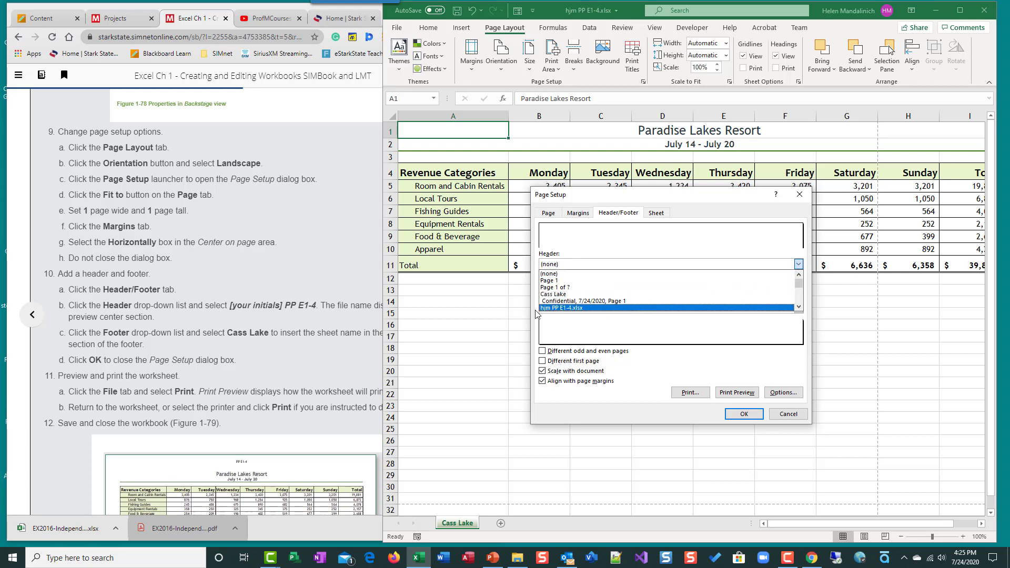
click(579, 309)
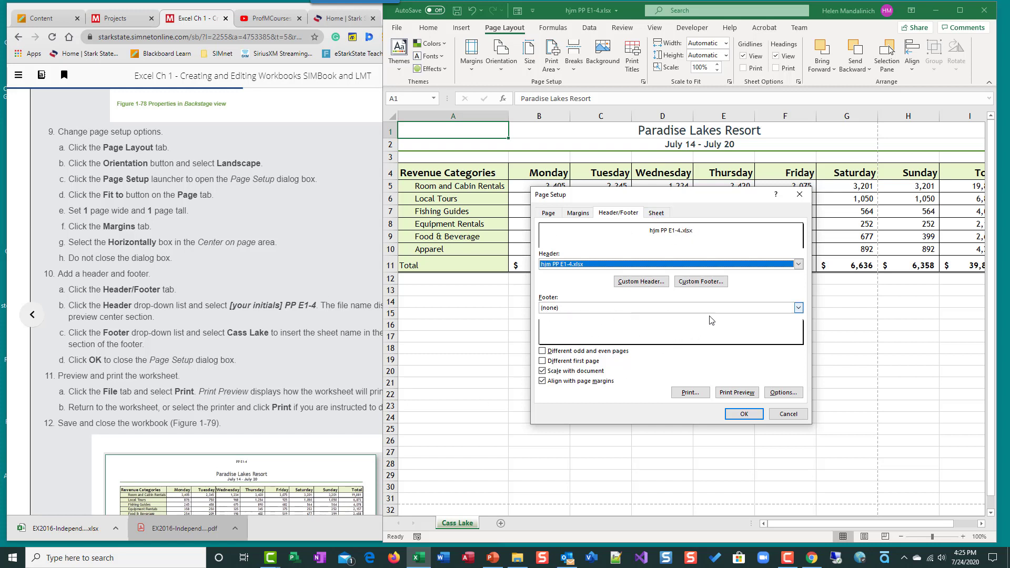
Step: Set the sheet's footer to the sheet name Cass Lake and apply the page setup settings
click(798, 308)
click(798, 308)
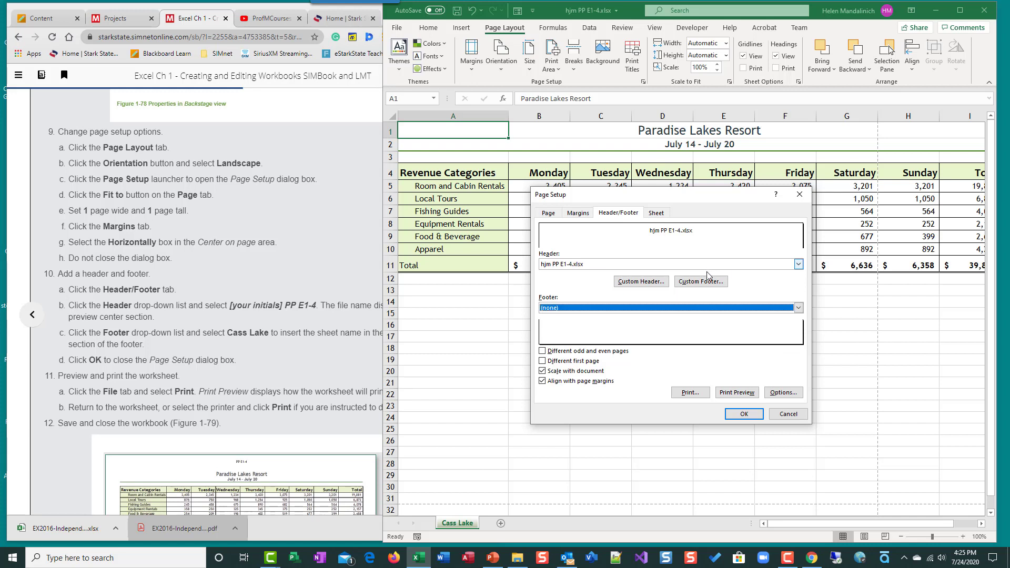
click(798, 309)
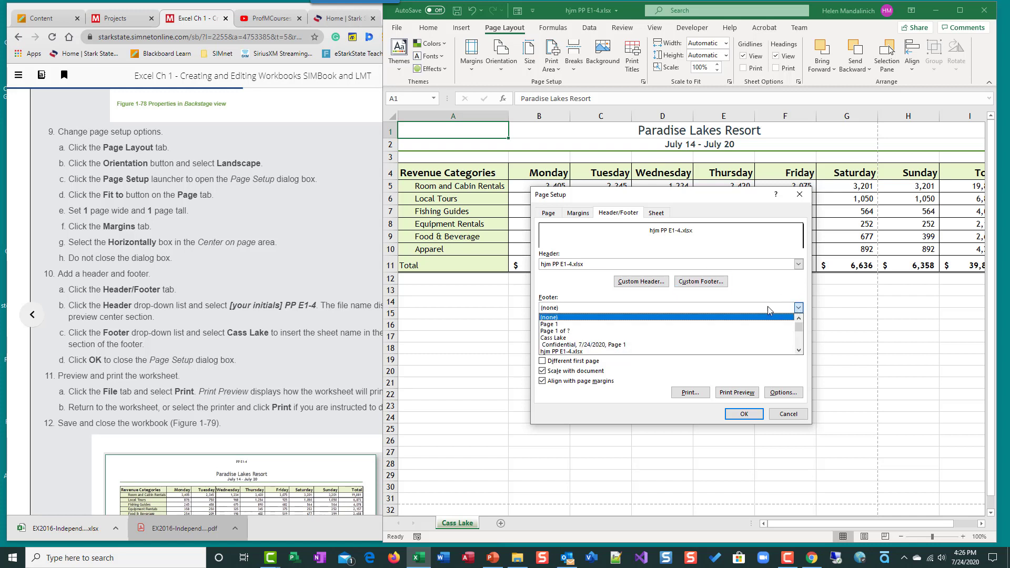
click(560, 338)
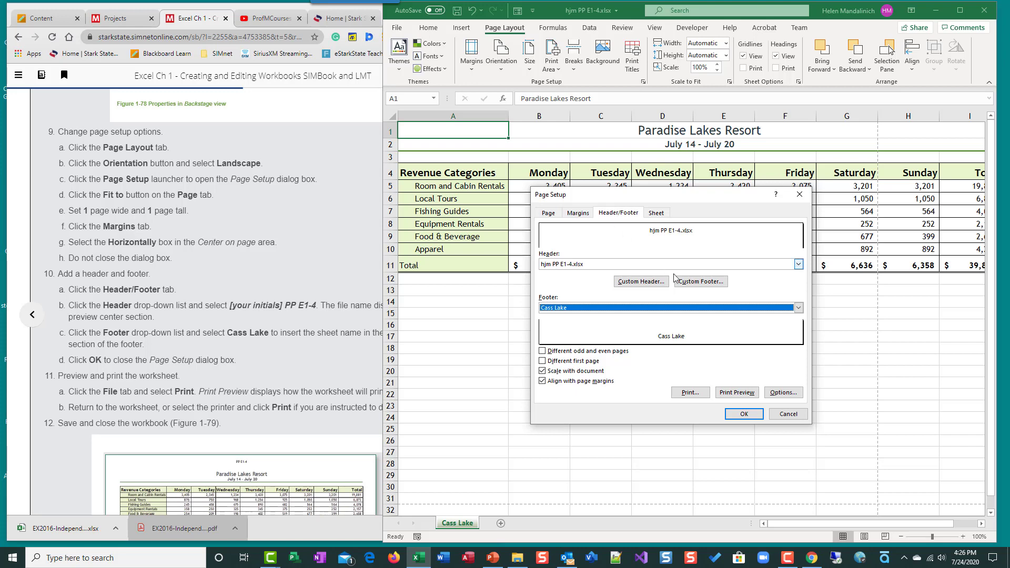
click(741, 415)
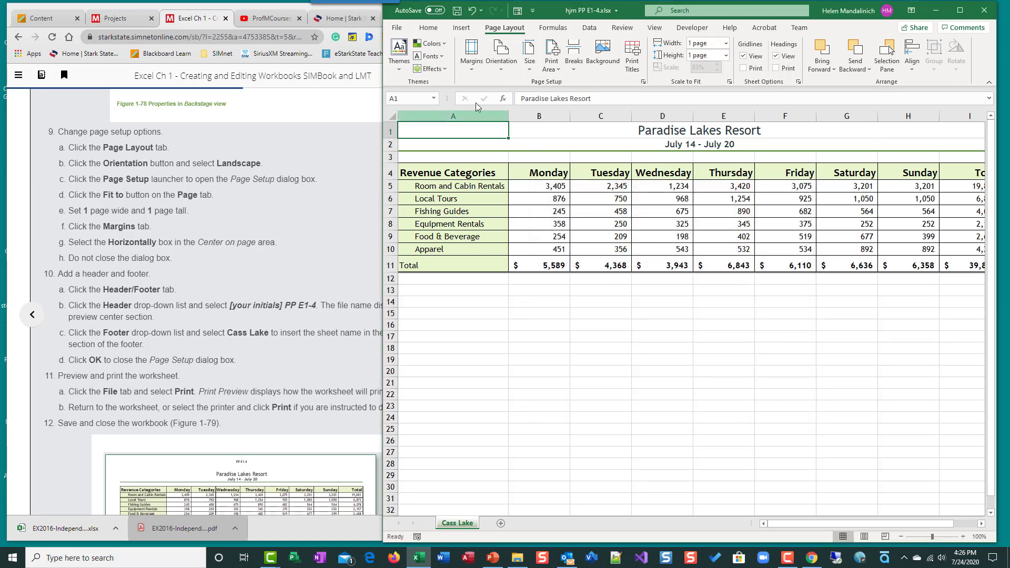
Step: Preview the printed worksheet, compare it with the figure in the instructions, and save the workbook
click(398, 27)
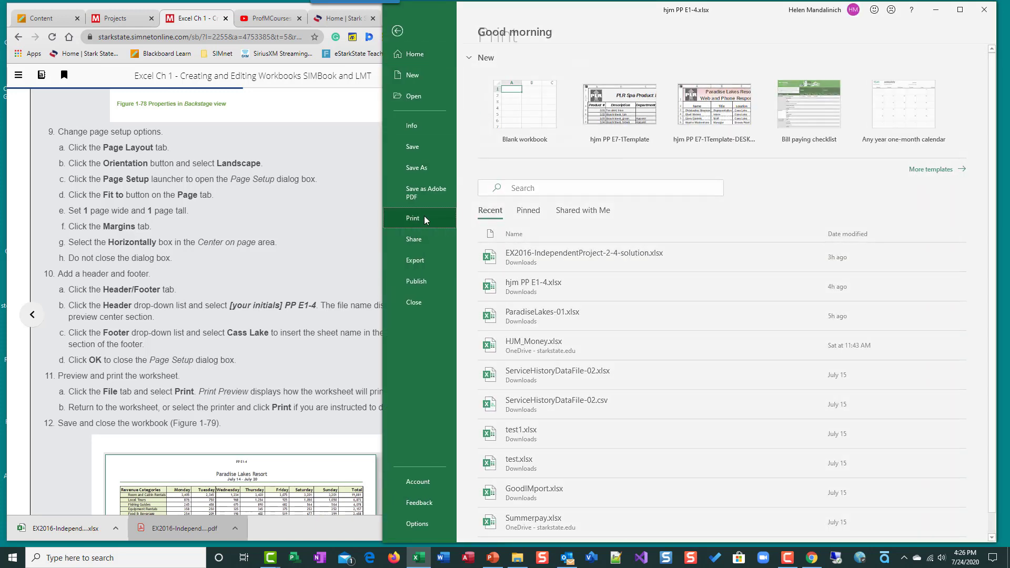
click(416, 218)
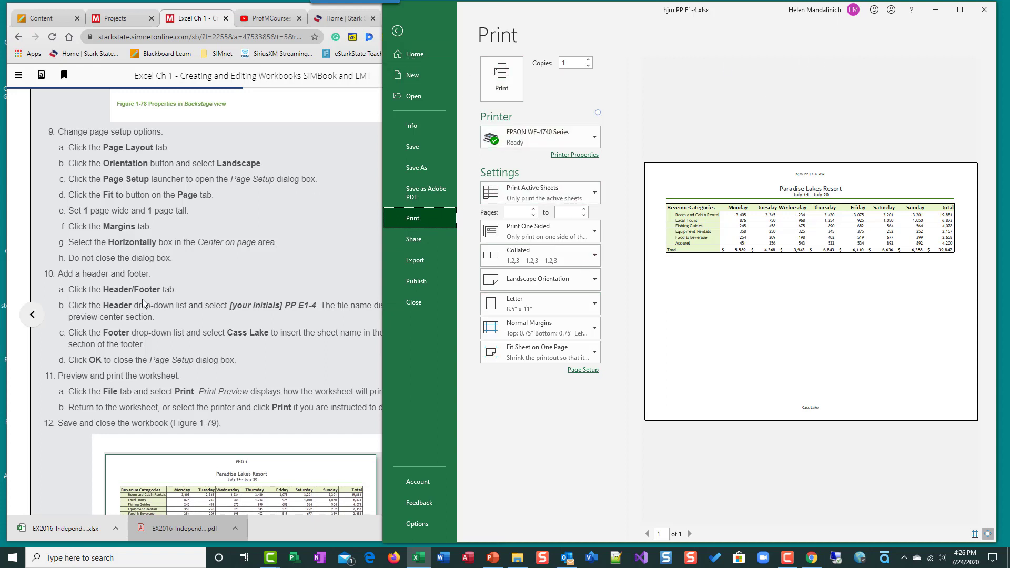
scroll(184, 335, down, 1)
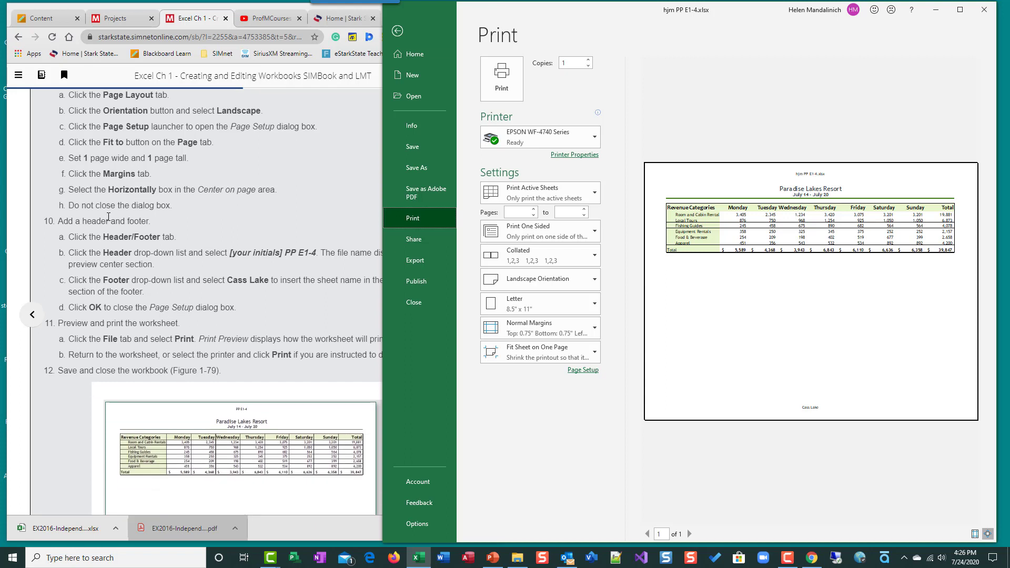
scroll(100, 324, down, 1)
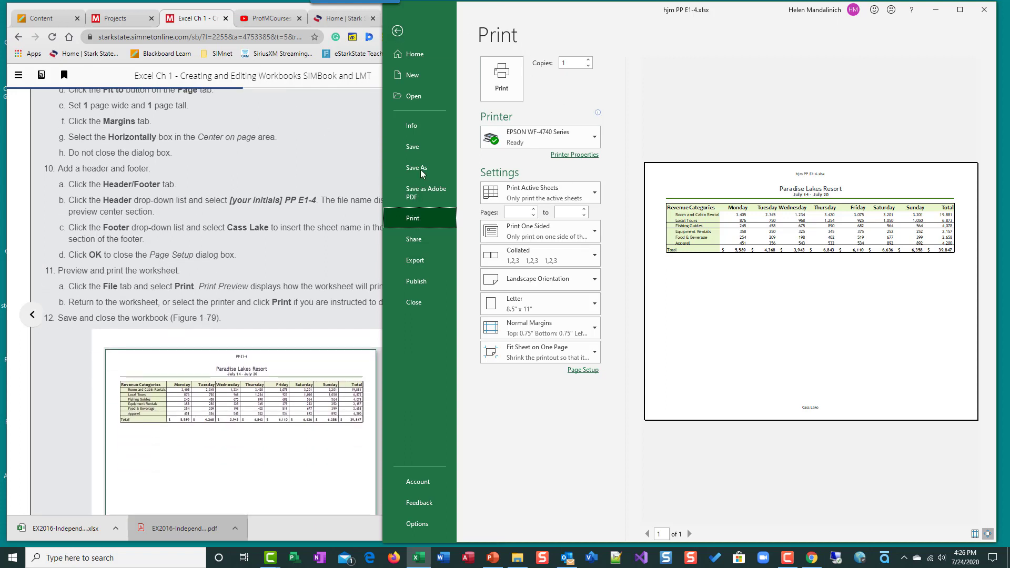
click(399, 32)
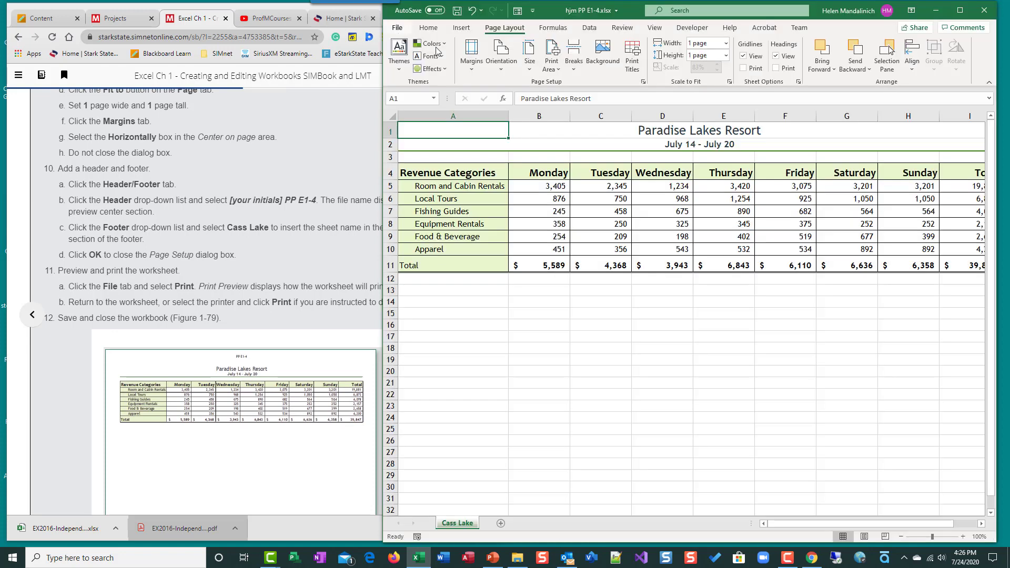
click(457, 10)
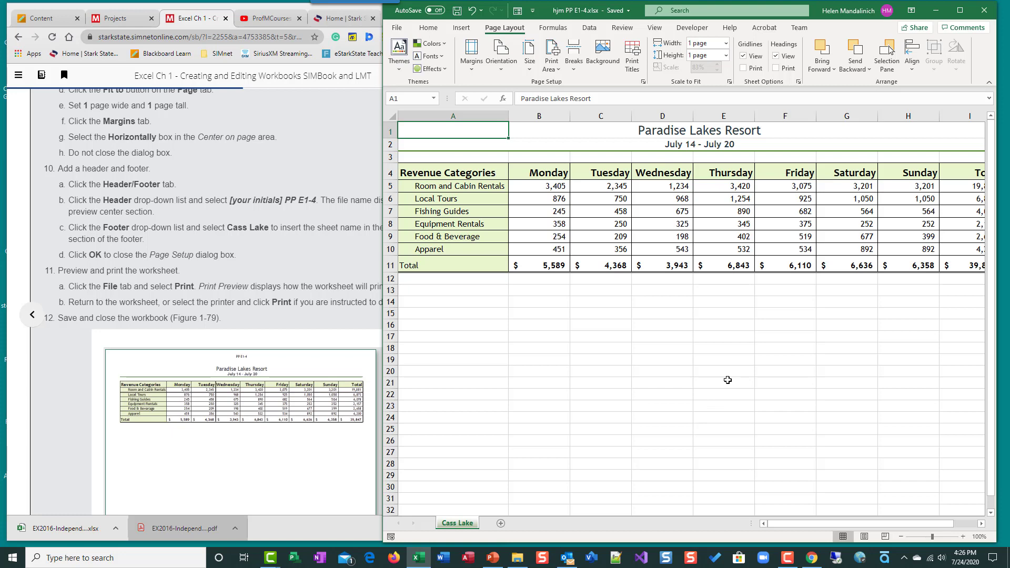
Step: Switch to Chrome, exit the SIMbook, and open the Excel Chapter 1 - Creating and Editing Workbooks group in the SIMnet assignments
click(313, 154)
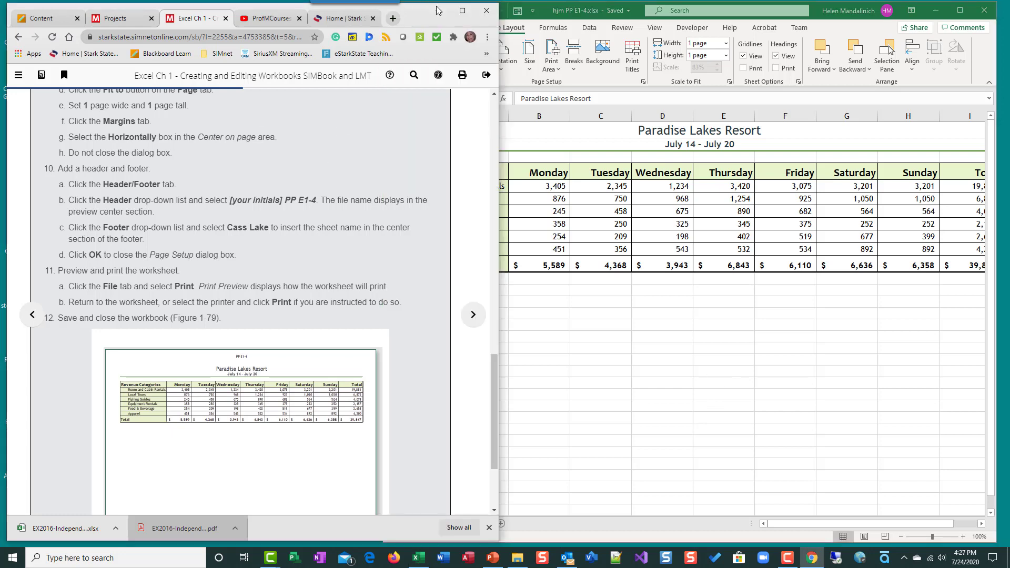
click(462, 11)
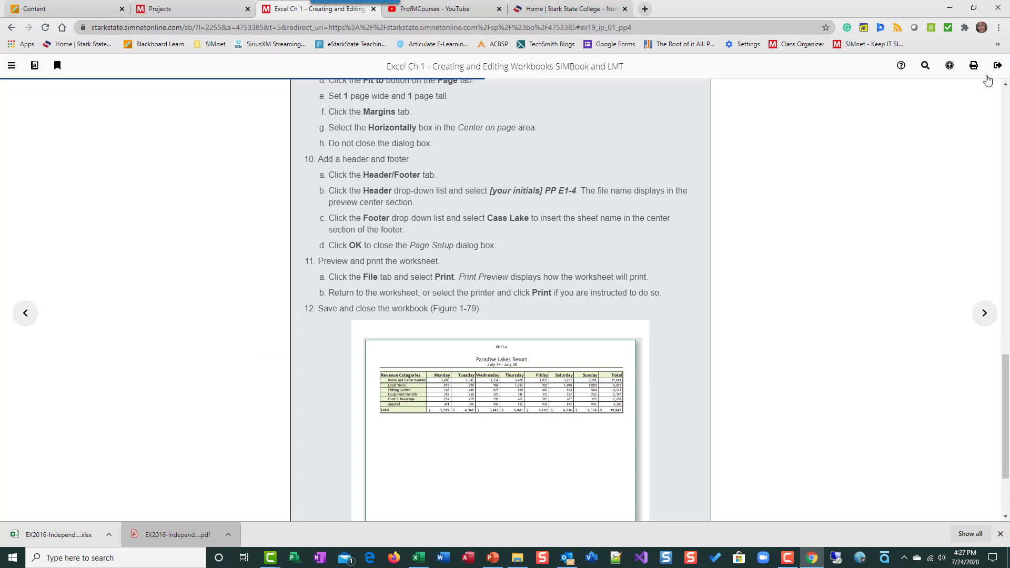
click(998, 65)
click(604, 152)
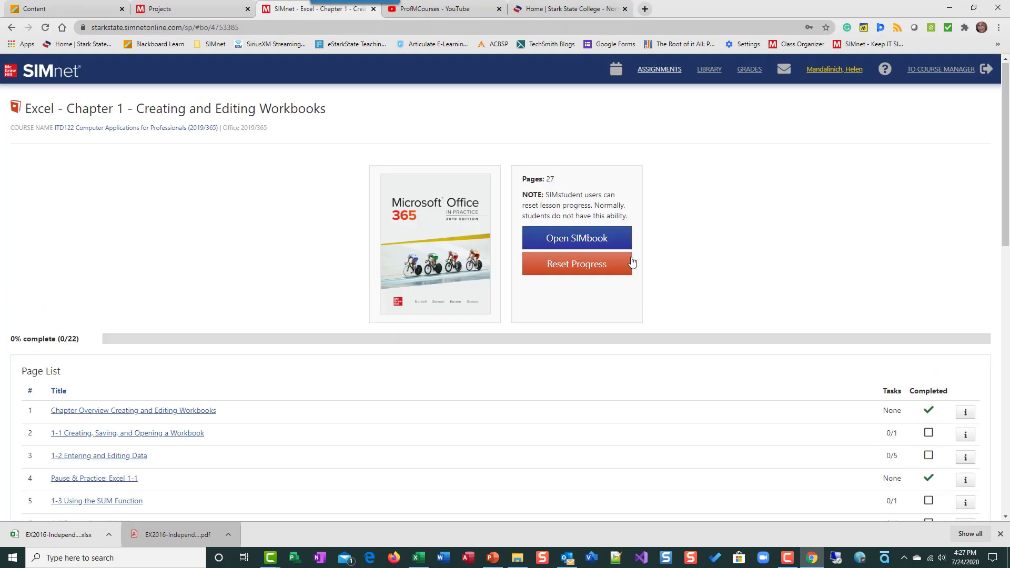
click(672, 73)
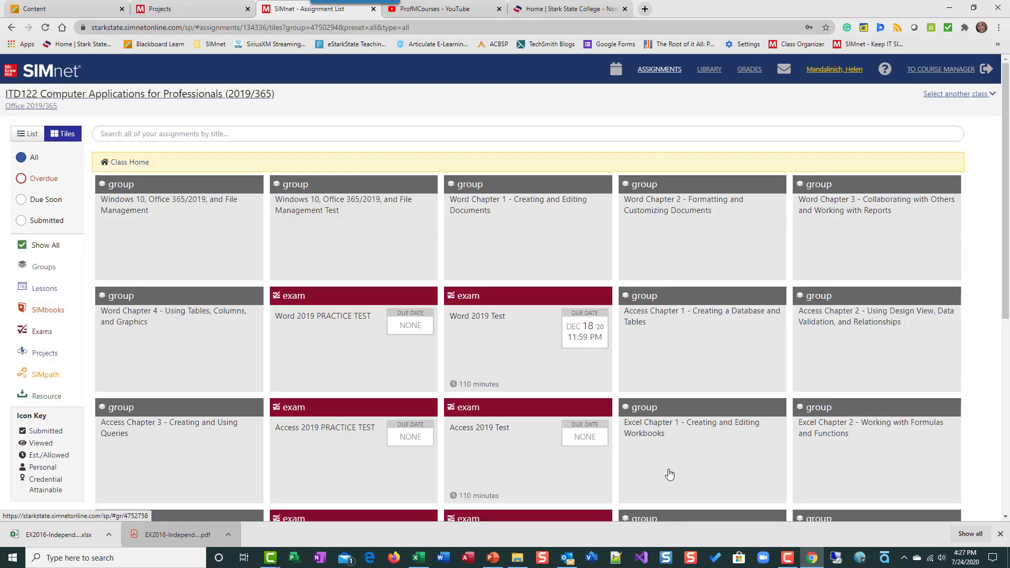
click(669, 474)
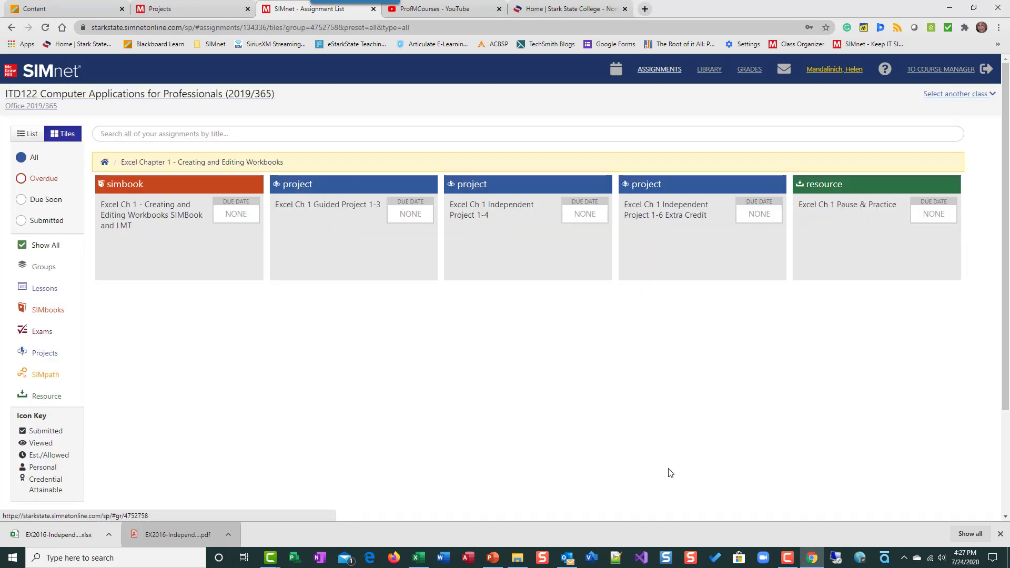